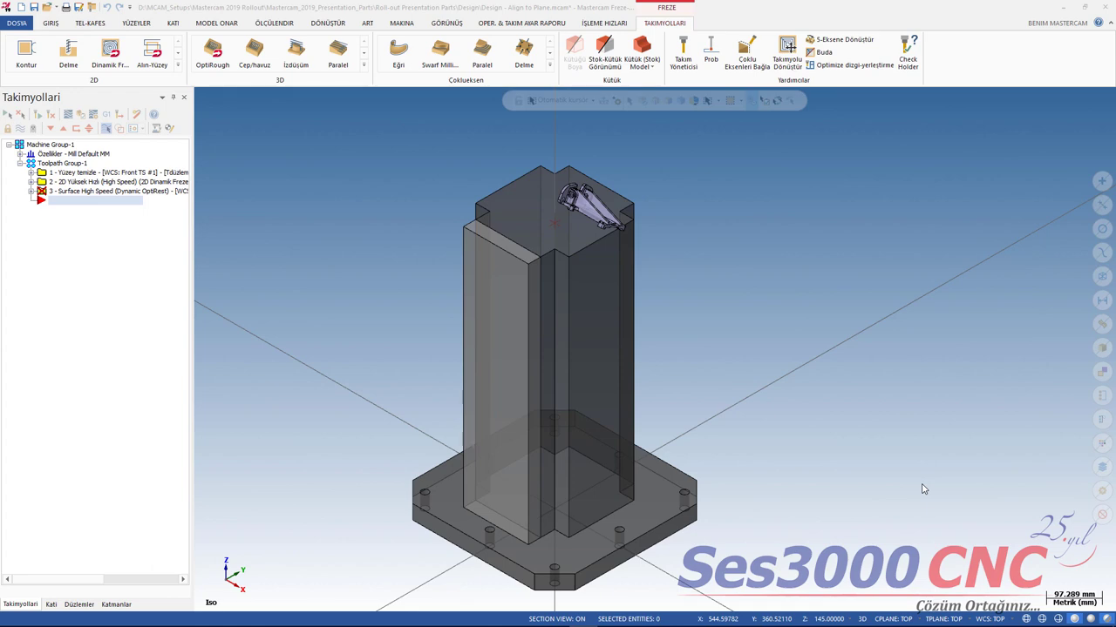
Step: Orbit the view to inspect the part from below and the column's top
mouse_move(804, 424)
middle_mouse_down()
mouse_move(745, 415)
mouse_move(797, 439)
mouse_move(814, 344)
mouse_move(787, 369)
mouse_move(828, 386)
mouse_move(842, 415)
mouse_move(809, 389)
mouse_move(827, 371)
mouse_move(839, 396)
mouse_move(802, 418)
mouse_move(810, 381)
mouse_move(817, 411)
mouse_move(839, 404)
mouse_move(797, 400)
mouse_move(813, 412)
mouse_move(802, 424)
mouse_move(822, 418)
mouse_move(747, 384)
mouse_move(769, 360)
mouse_move(849, 354)
mouse_move(866, 381)
mouse_move(846, 451)
mouse_move(892, 401)
mouse_move(872, 373)
mouse_move(822, 369)
mouse_move(814, 398)
mouse_move(779, 415)
mouse_move(765, 393)
mouse_move(829, 386)
mouse_move(839, 413)
mouse_move(845, 386)
mouse_move(794, 287)
mouse_move(722, 206)
mouse_move(727, 241)
mouse_move(620, 180)
middle_mouse_up()
scroll(794, 287, "up", 2)
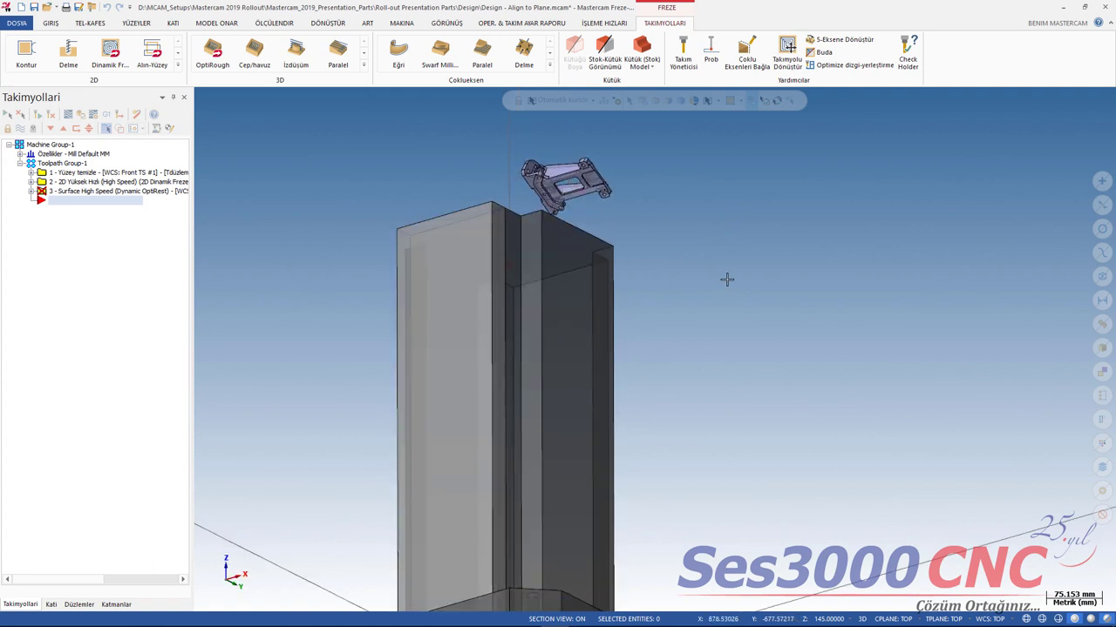
mouse_move(729, 279)
middle_mouse_down()
mouse_move(707, 356)
mouse_move(648, 340)
mouse_move(717, 341)
mouse_move(729, 307)
middle_mouse_up()
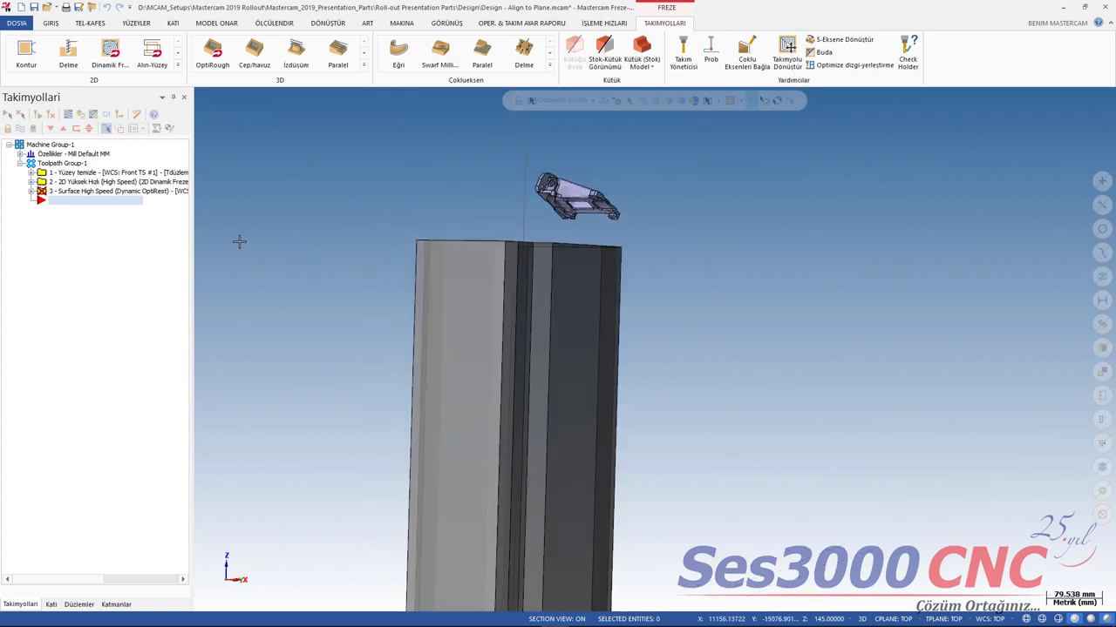
Step: Review the machine group's Stock setup (Solid/Mesh on Top plane) and close it
left_click(20, 154)
double_click(56, 180)
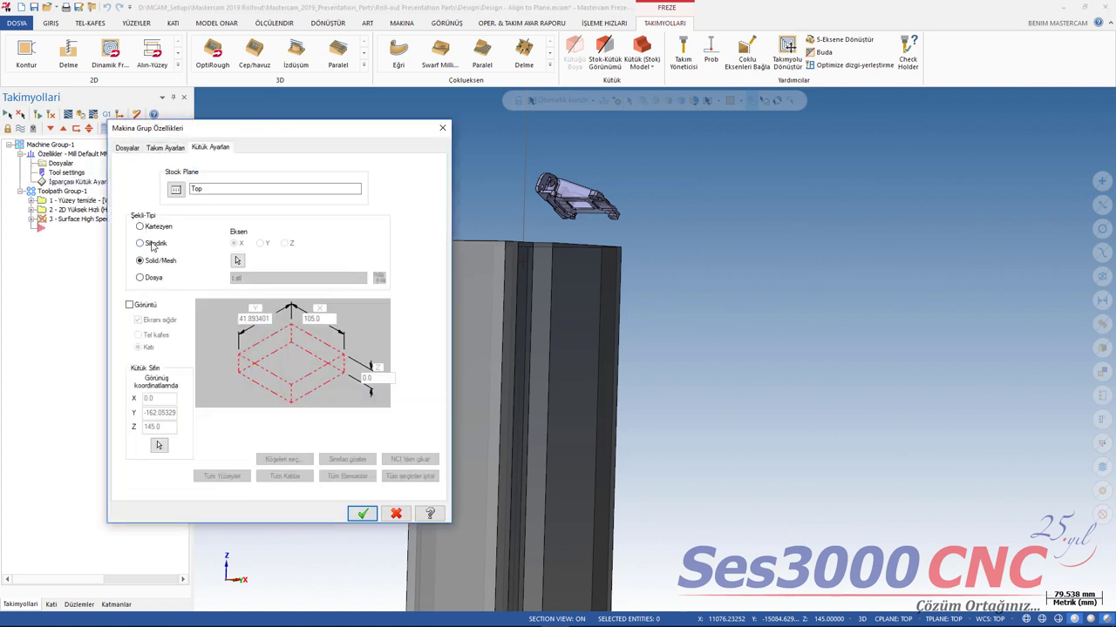
left_click(442, 131)
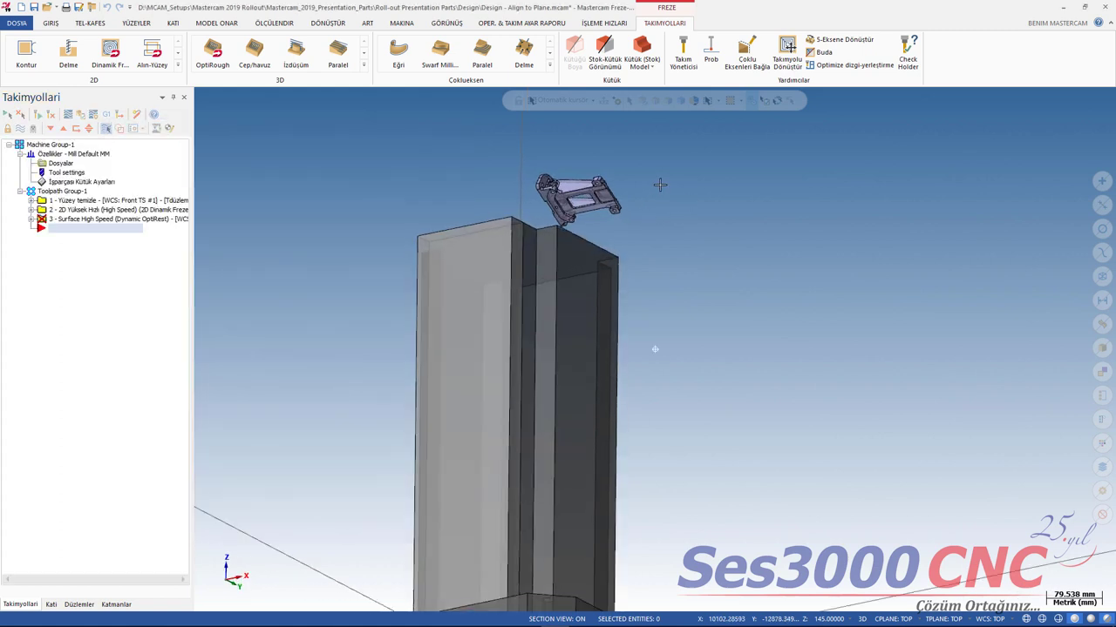
middle_click_drag(659, 184, 223, 218)
scroll(223, 218, "up", 1)
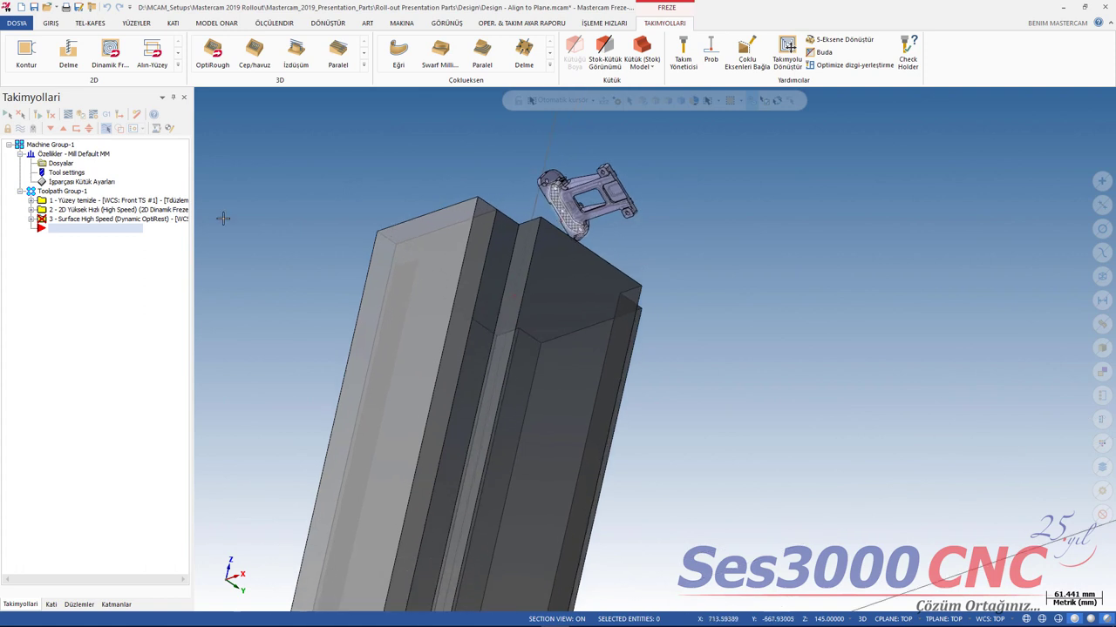
Step: Create plane DüzlemA from a flat face of the tilted part as the tool plane
left_click(81, 604)
left_click(10, 114)
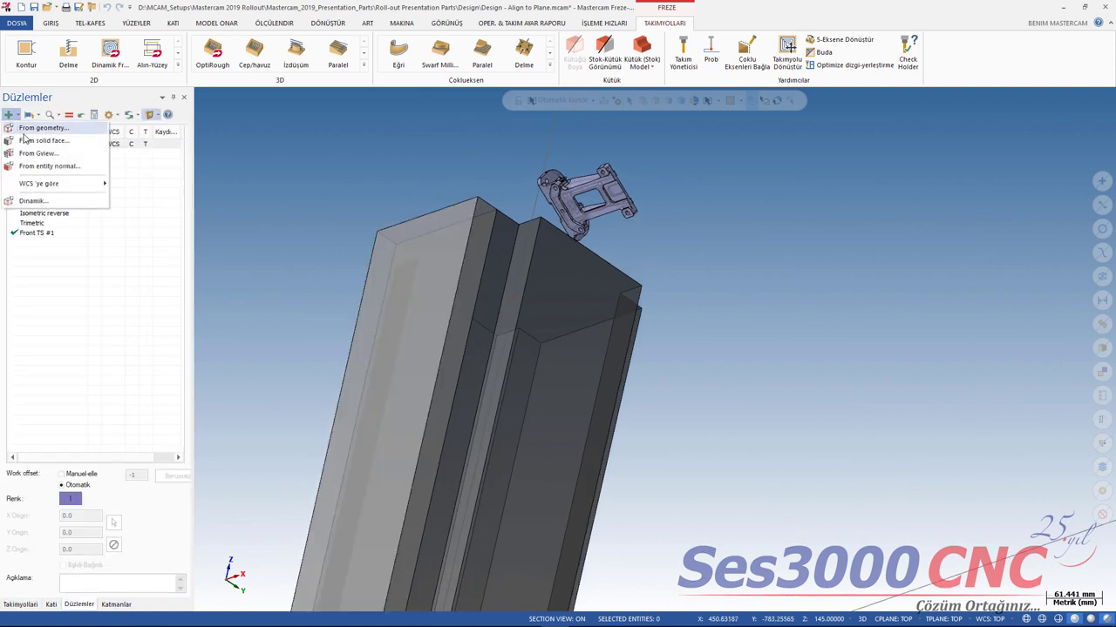
left_click(30, 140)
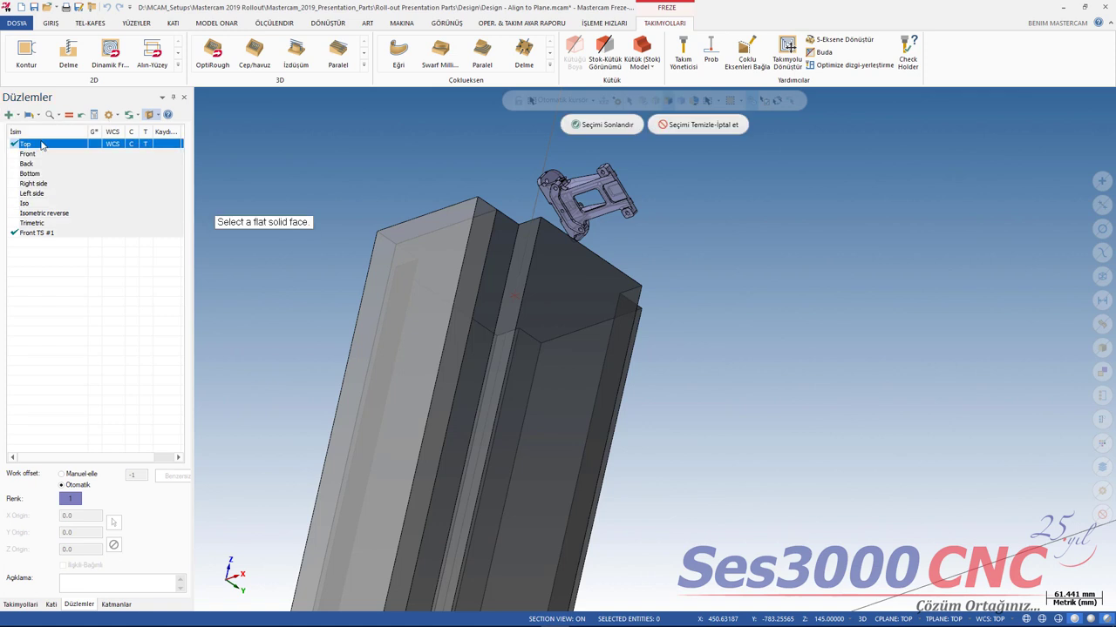
left_click(570, 206)
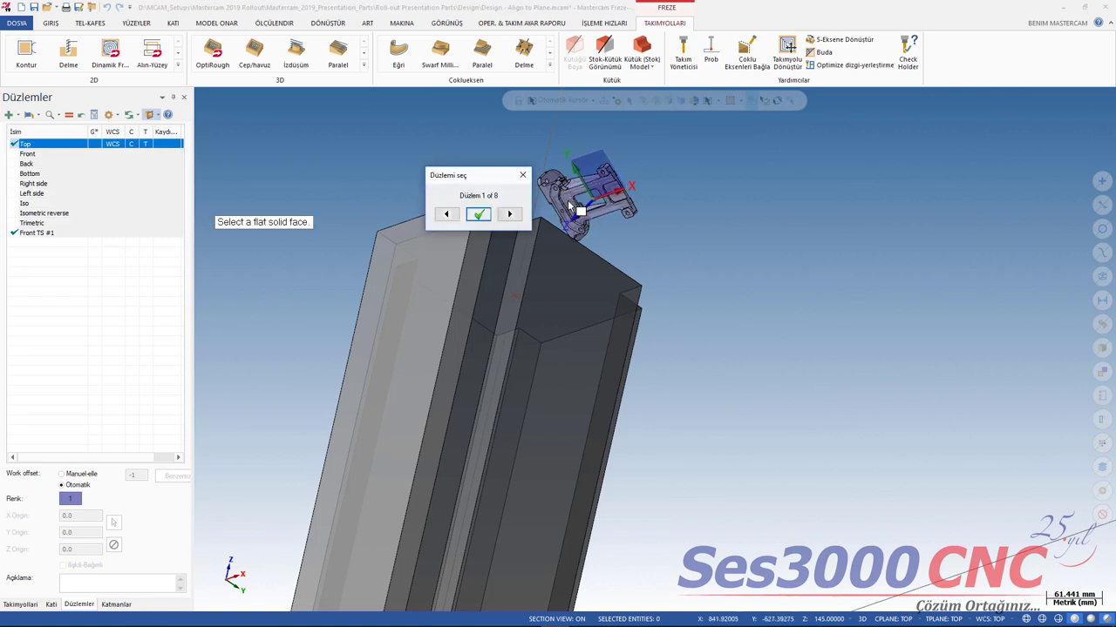
left_click(480, 217)
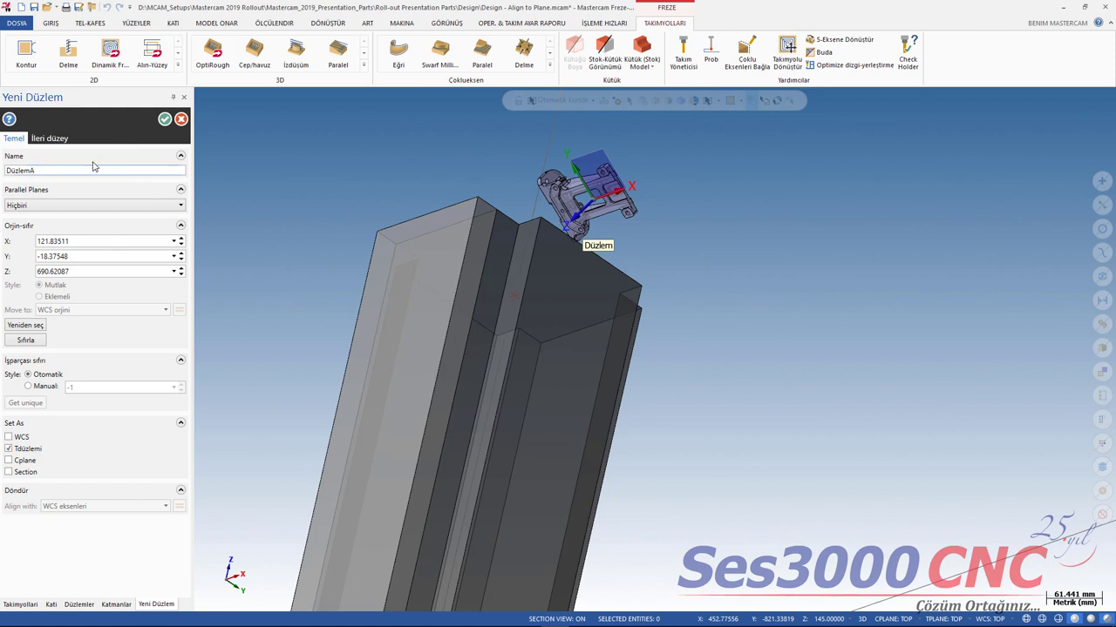
left_click(163, 121)
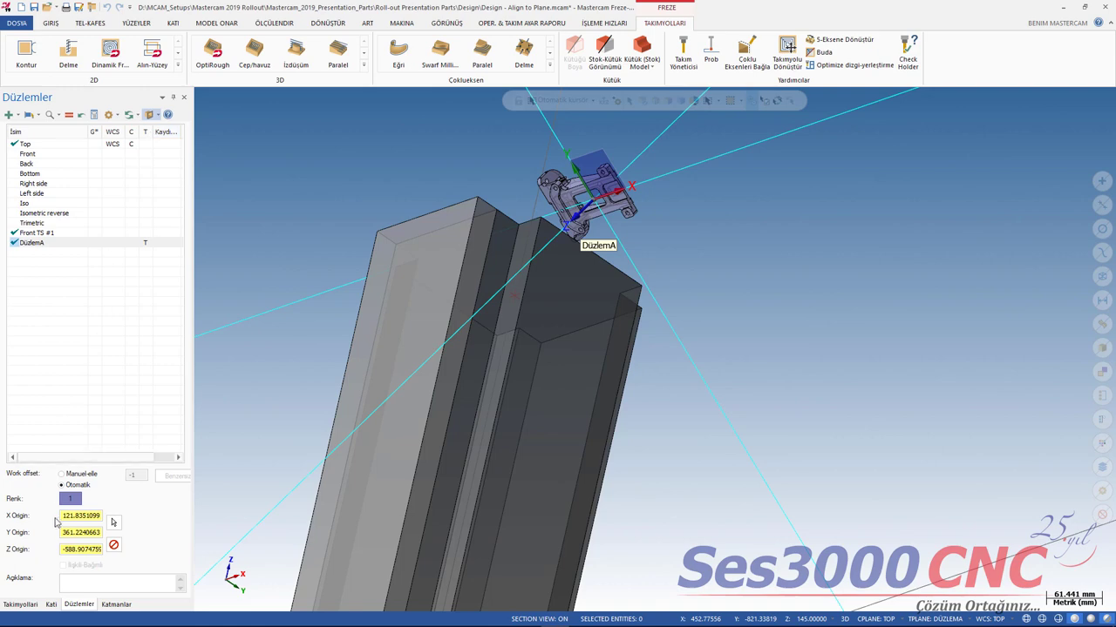
left_click(21, 604)
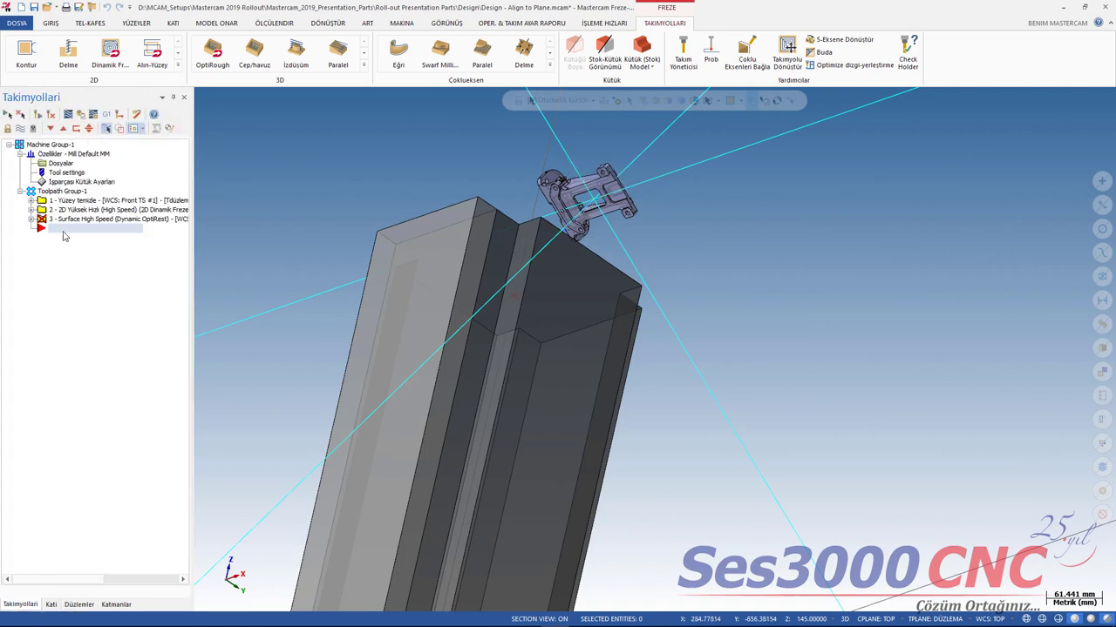
Step: Make the stock a rectangular block on plane DüzlemA, bounding-boxed around the tilted part
left_click(73, 184)
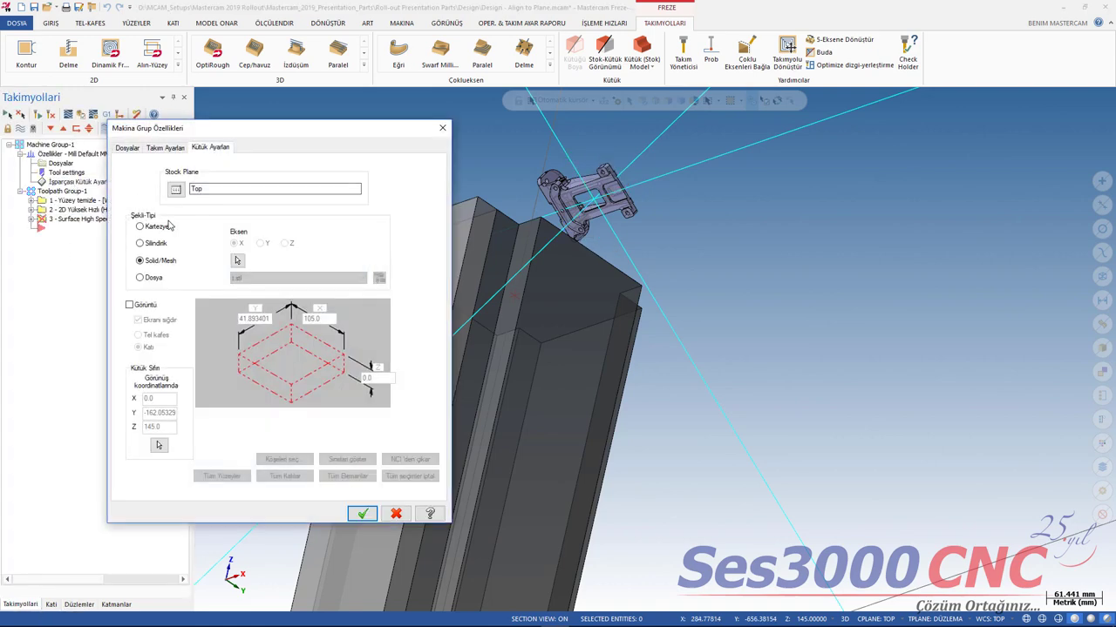
left_click(162, 226)
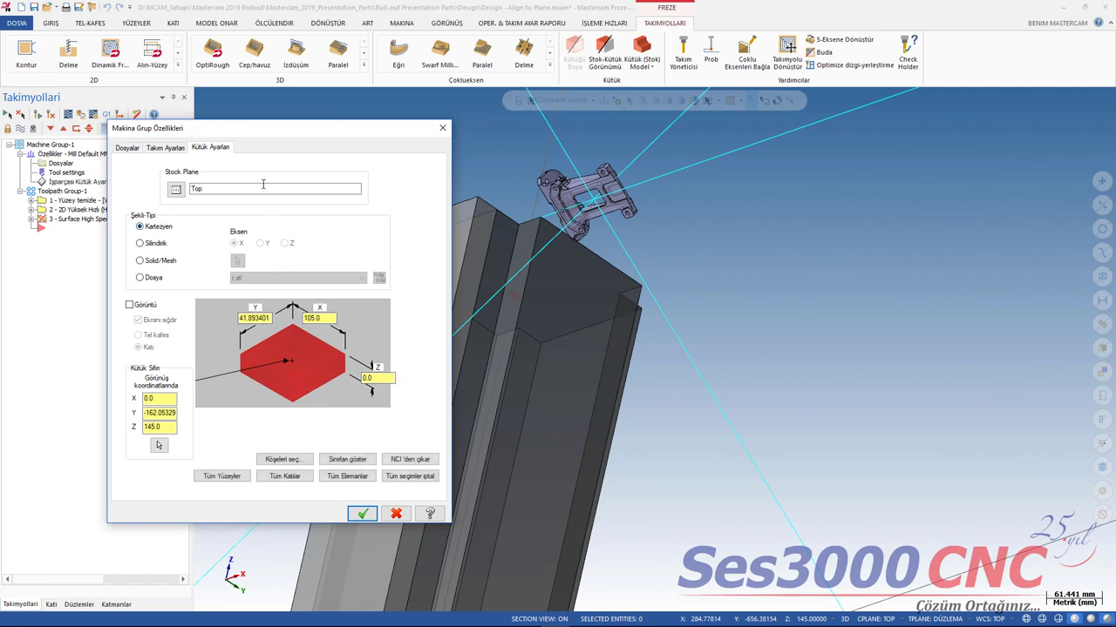
left_click(175, 189)
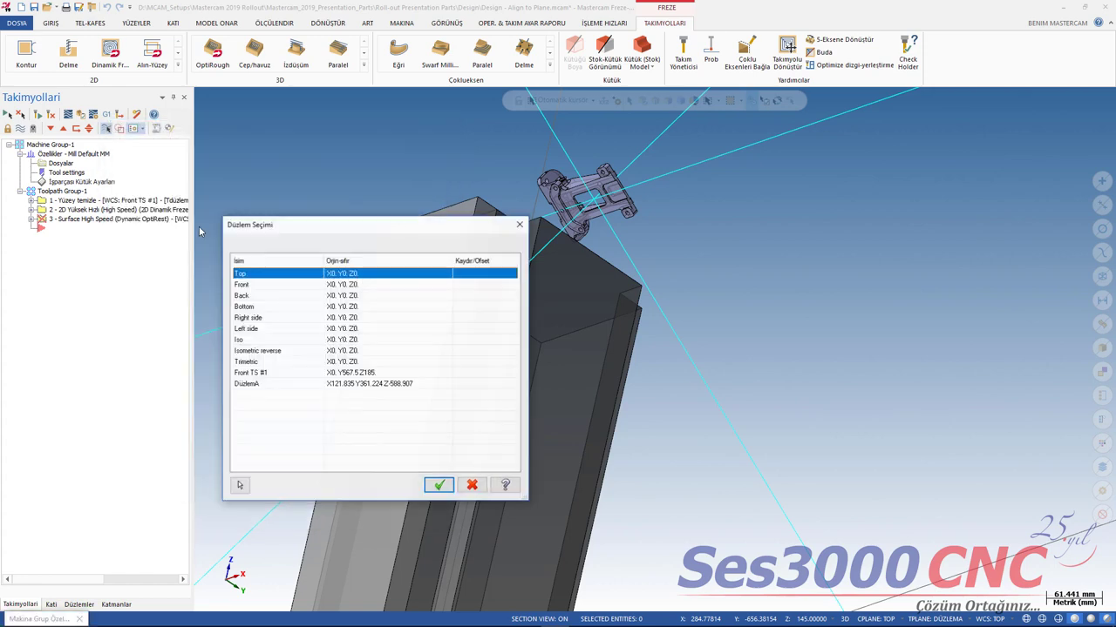
left_click(267, 384)
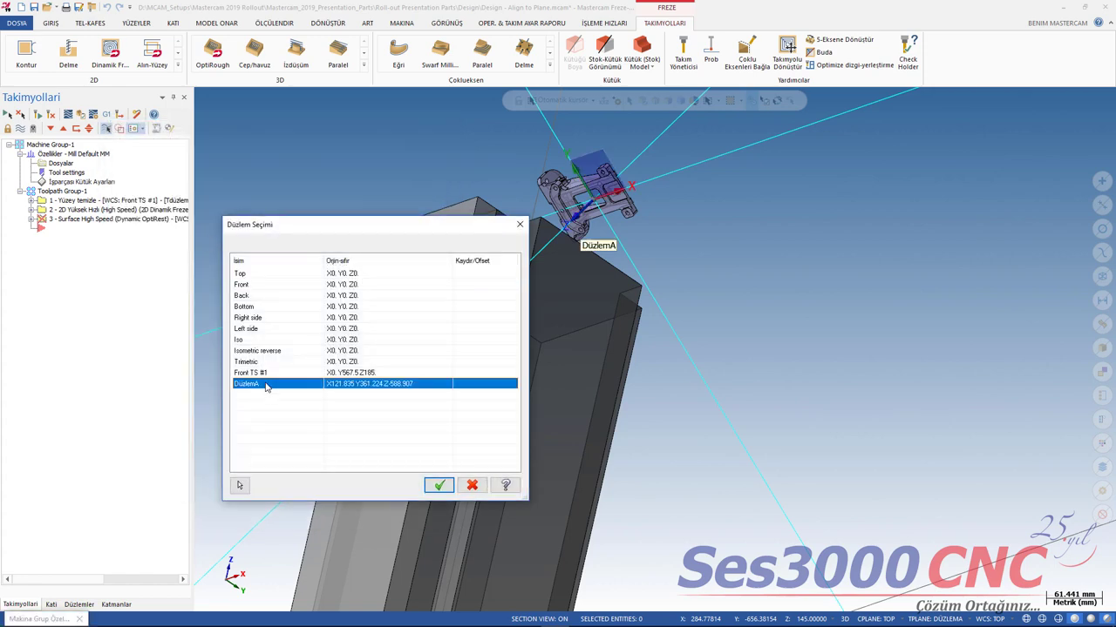
left_click(439, 486)
left_click(347, 460)
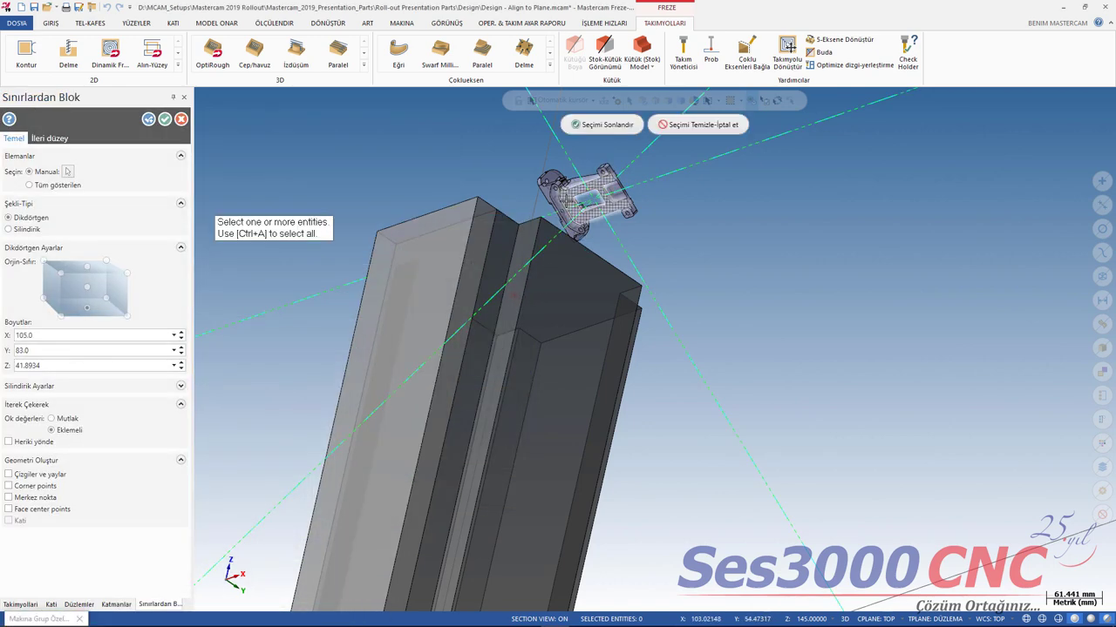
left_click(565, 200)
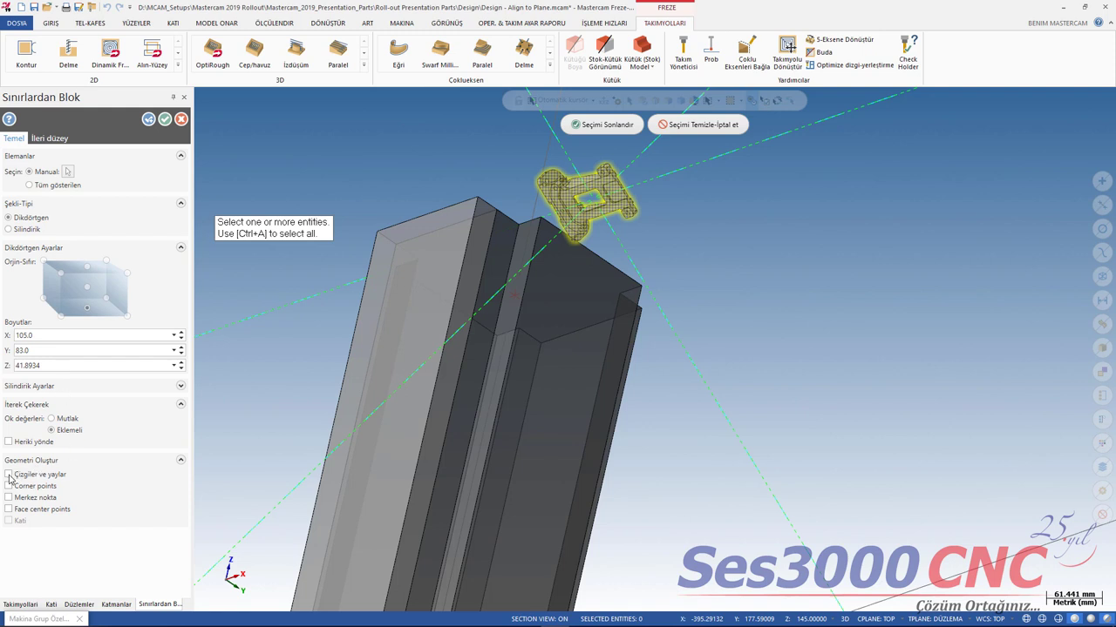
left_click(592, 125)
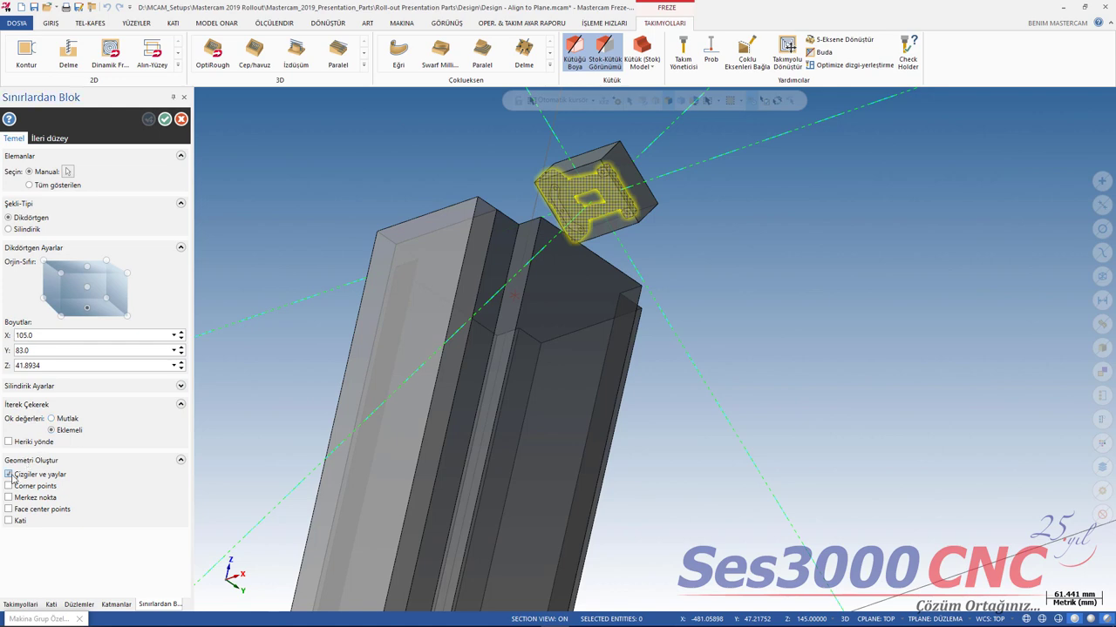
Step: Accept the 105 × 83 × 41.8934 bounding block and stock settings, then inspect the tilted box
left_click(164, 119)
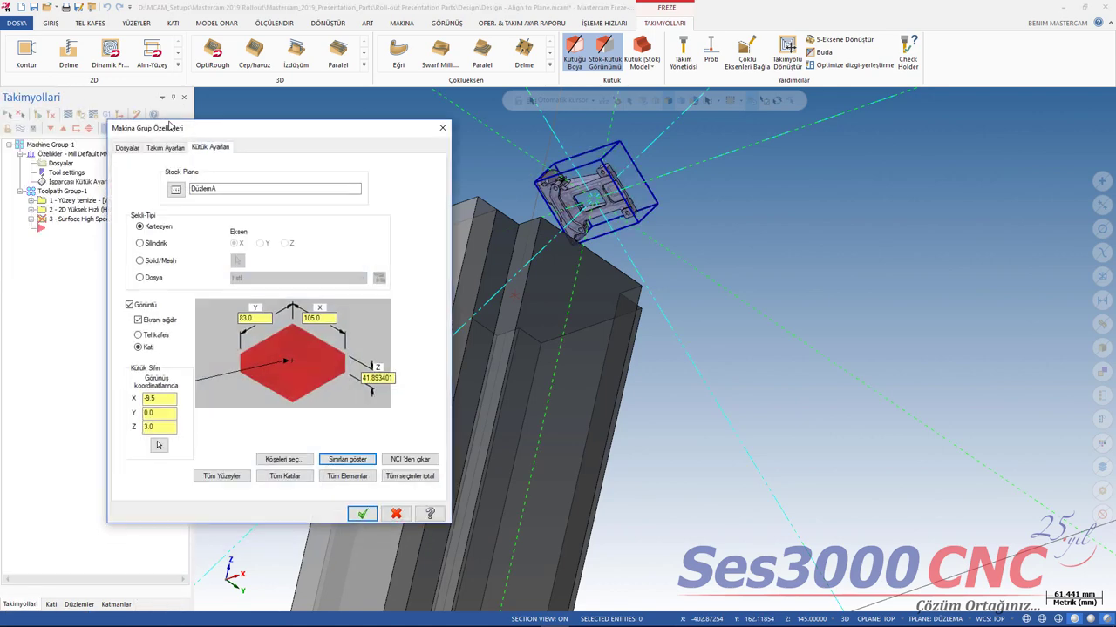
left_click(363, 514)
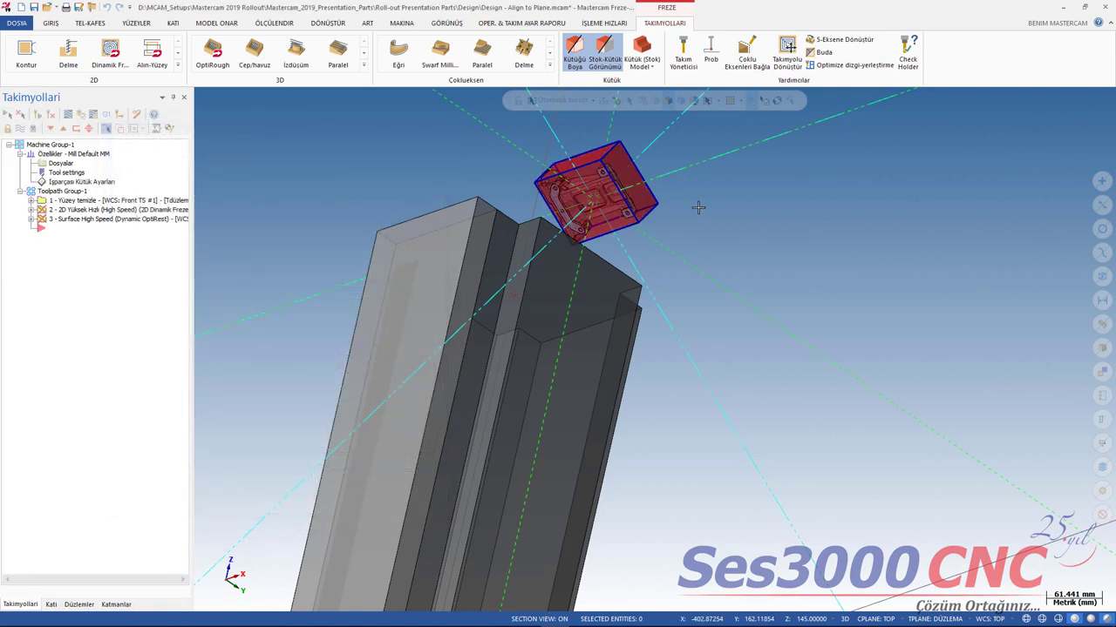
mouse_move(679, 242)
middle_mouse_down()
mouse_move(654, 269)
mouse_move(672, 323)
mouse_move(655, 350)
middle_mouse_up()
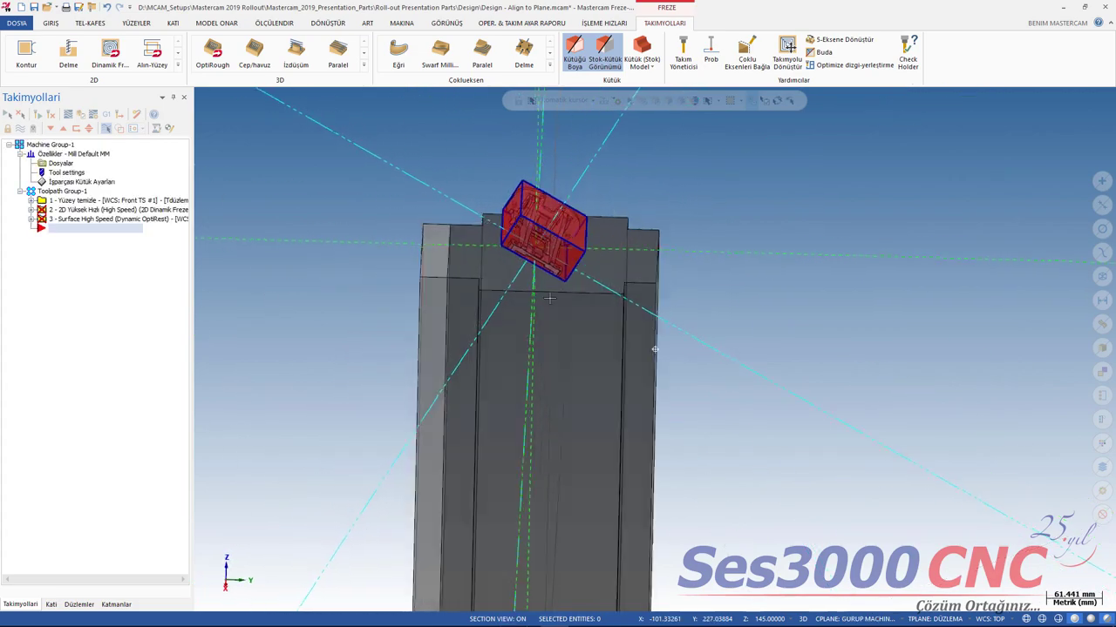
mouse_move(549, 298)
middle_mouse_down()
mouse_move(508, 275)
mouse_move(595, 286)
mouse_move(660, 192)
mouse_move(682, 207)
mouse_move(678, 218)
mouse_move(654, 172)
mouse_move(716, 216)
middle_mouse_up()
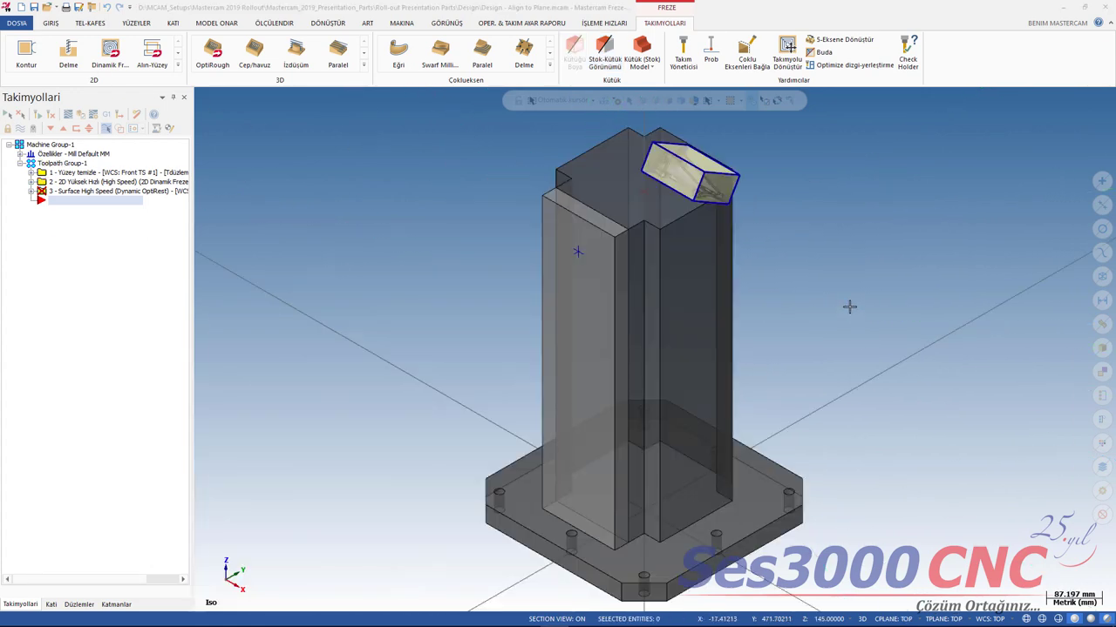
middle_click_drag(849, 291, 877, 246)
scroll(876, 247, "up", 3)
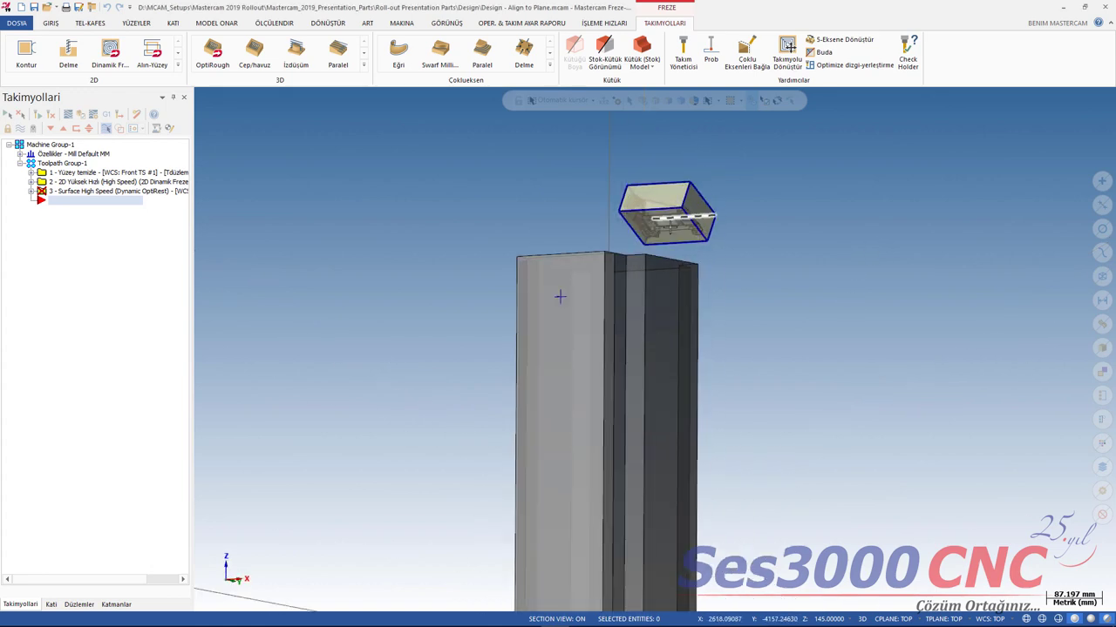
mouse_move(732, 299)
middle_mouse_down()
mouse_move(763, 316)
mouse_move(772, 347)
mouse_move(784, 321)
middle_mouse_up()
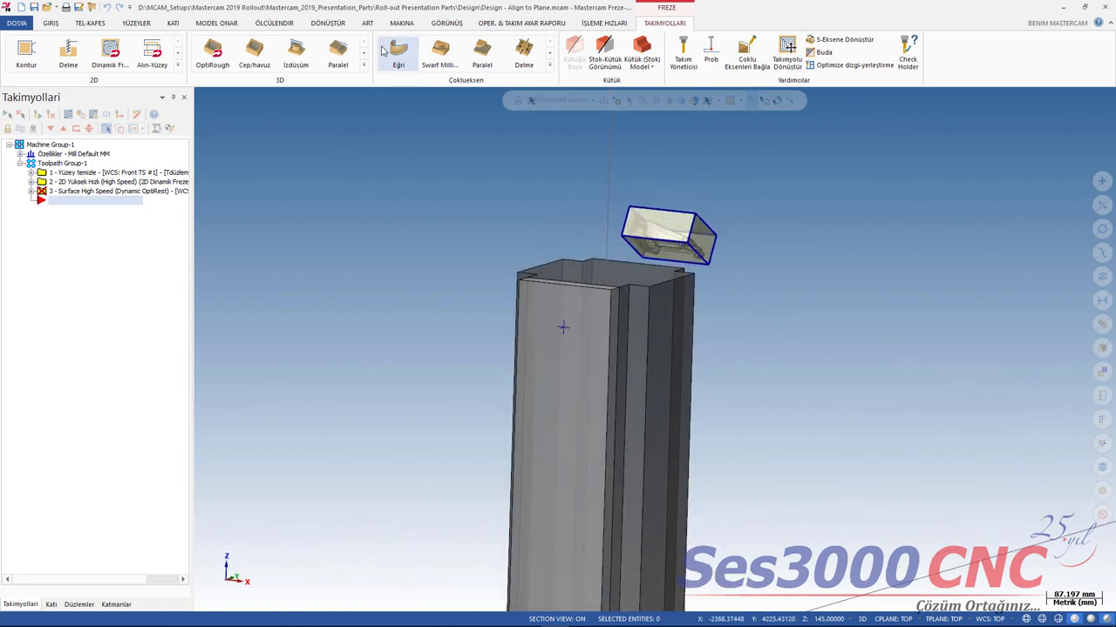
left_click(221, 23)
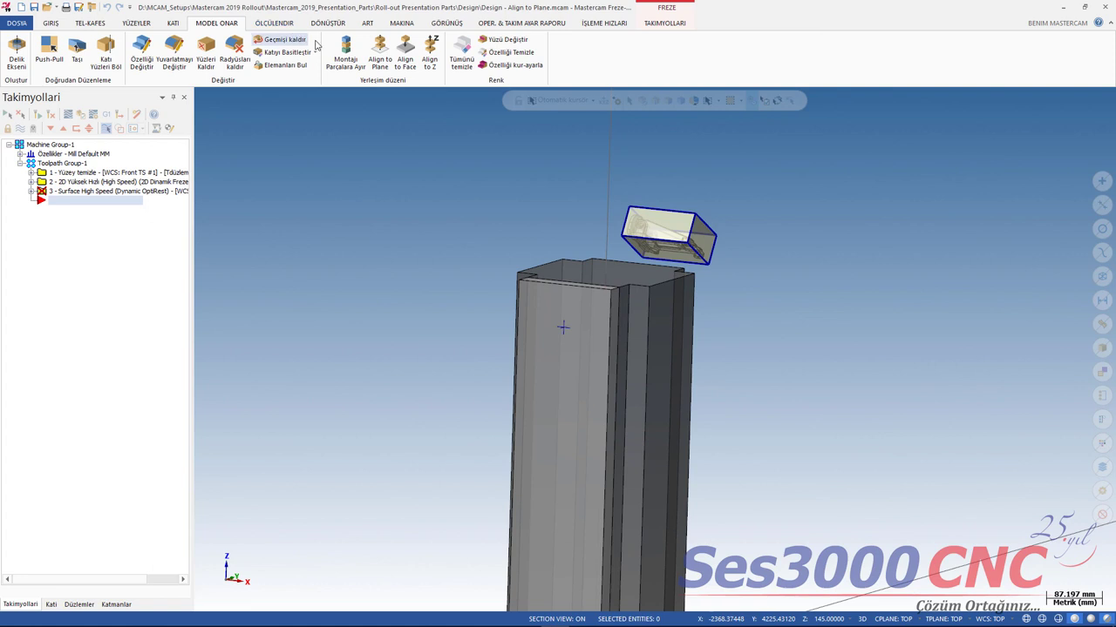
left_click(380, 54)
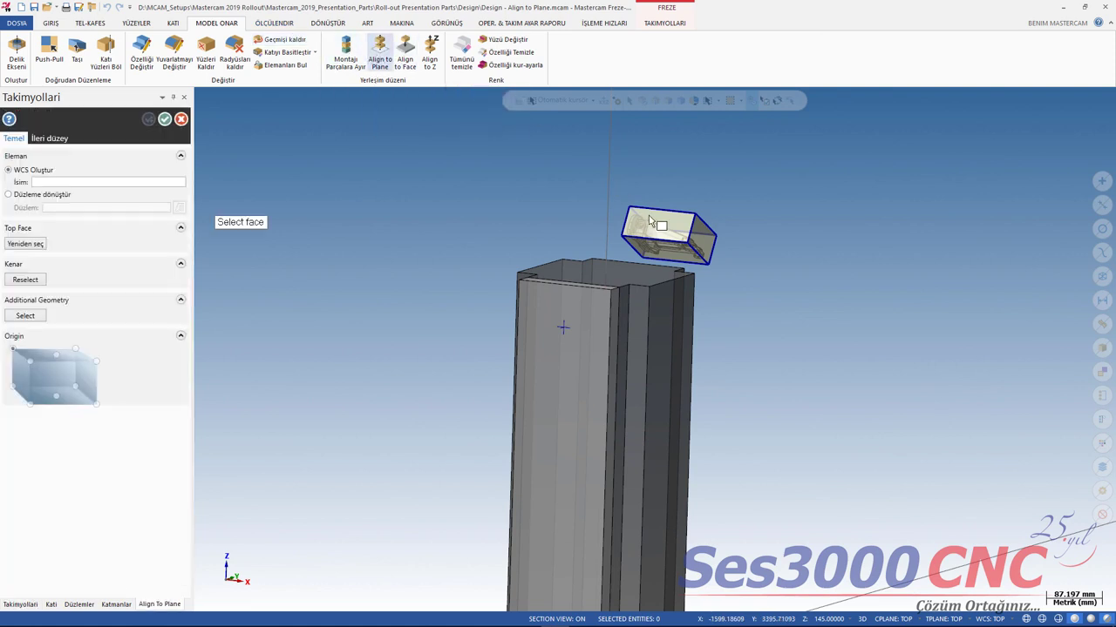
left_click(678, 261)
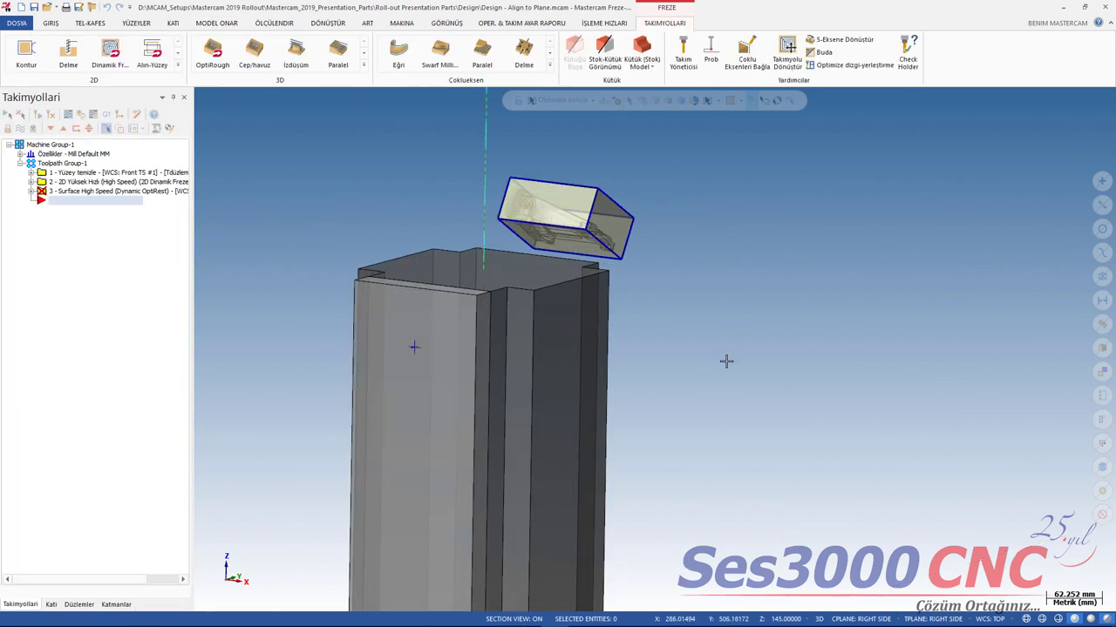
mouse_move(726, 361)
middle_mouse_down()
mouse_move(719, 319)
mouse_move(692, 311)
mouse_move(726, 319)
mouse_move(692, 337)
mouse_move(707, 354)
middle_mouse_up()
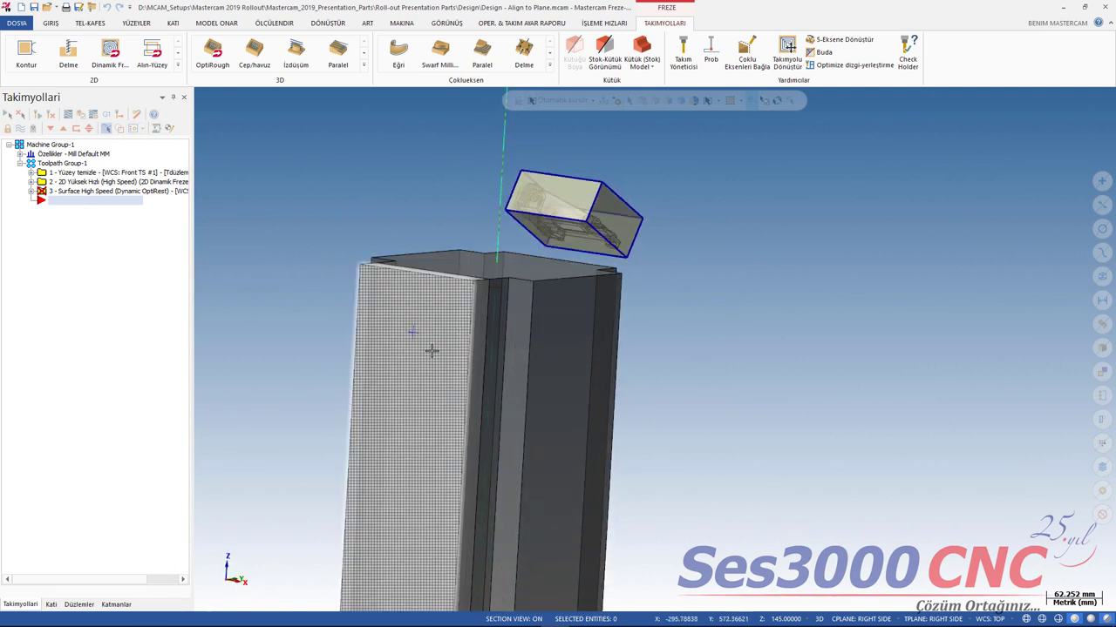
Step: Align the block to plane Front TS #1 using its top face and orienting edge
left_click(212, 24)
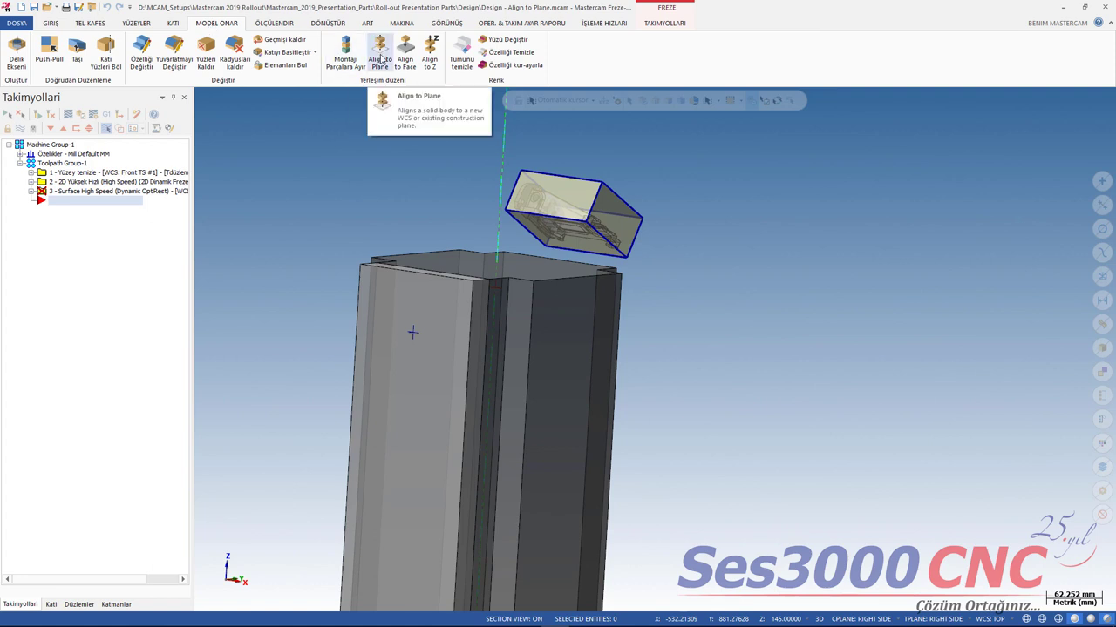
left_click(381, 58)
left_click(571, 234)
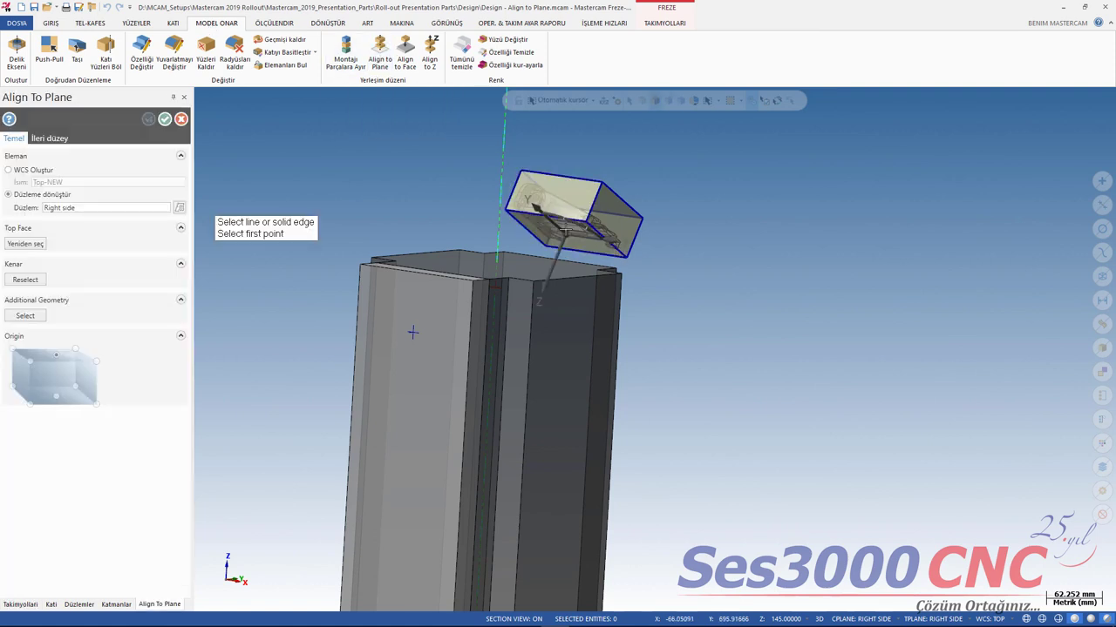
left_click(579, 251)
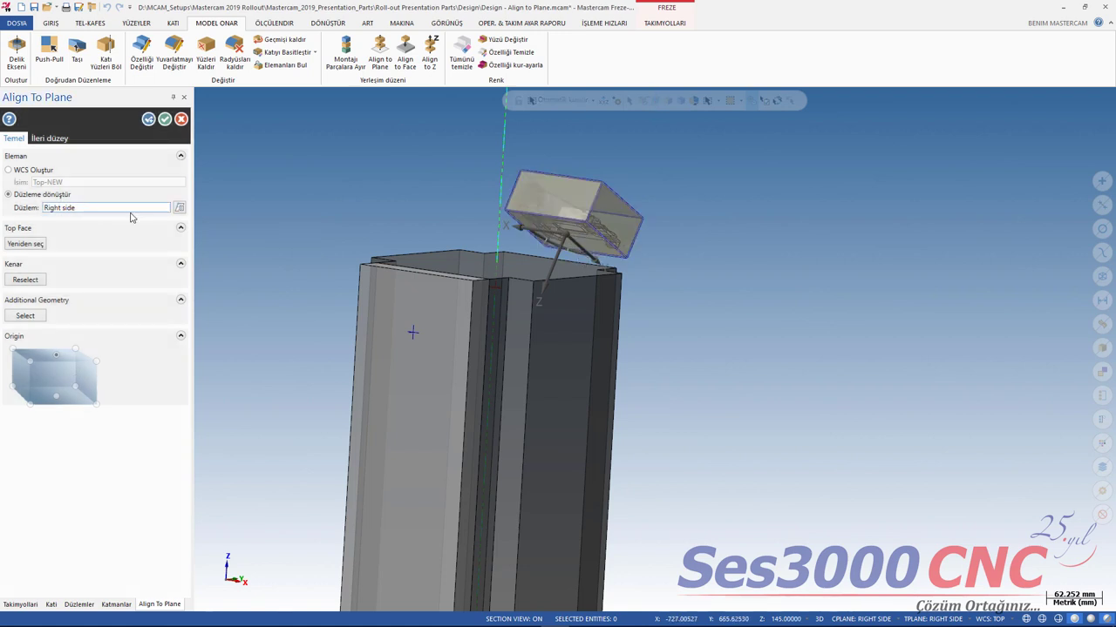
left_click(177, 212)
left_click(264, 373)
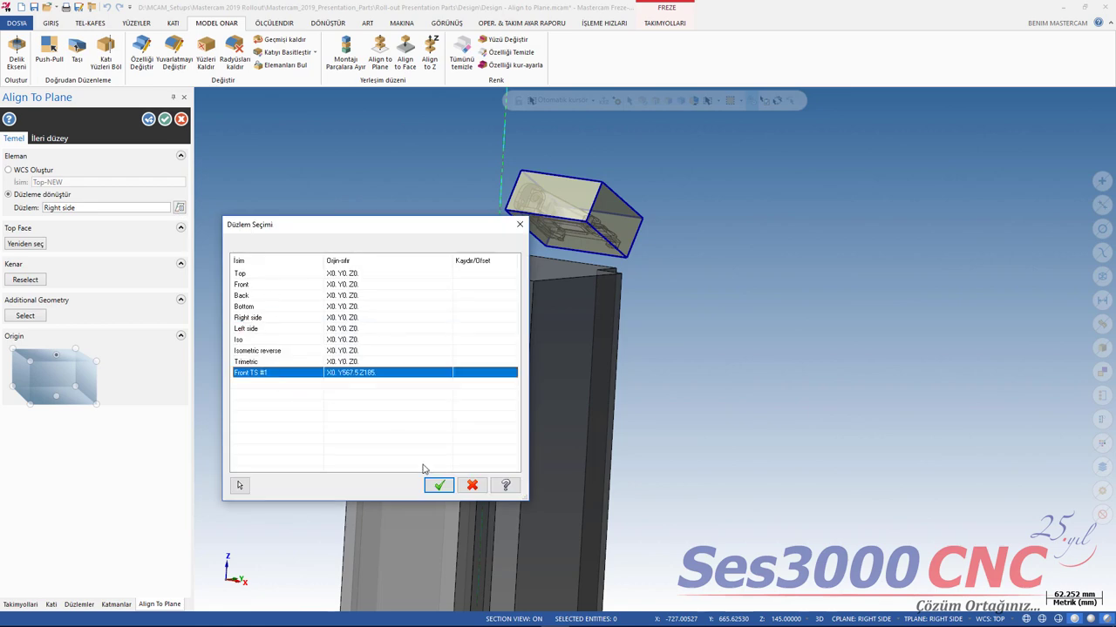
left_click(438, 485)
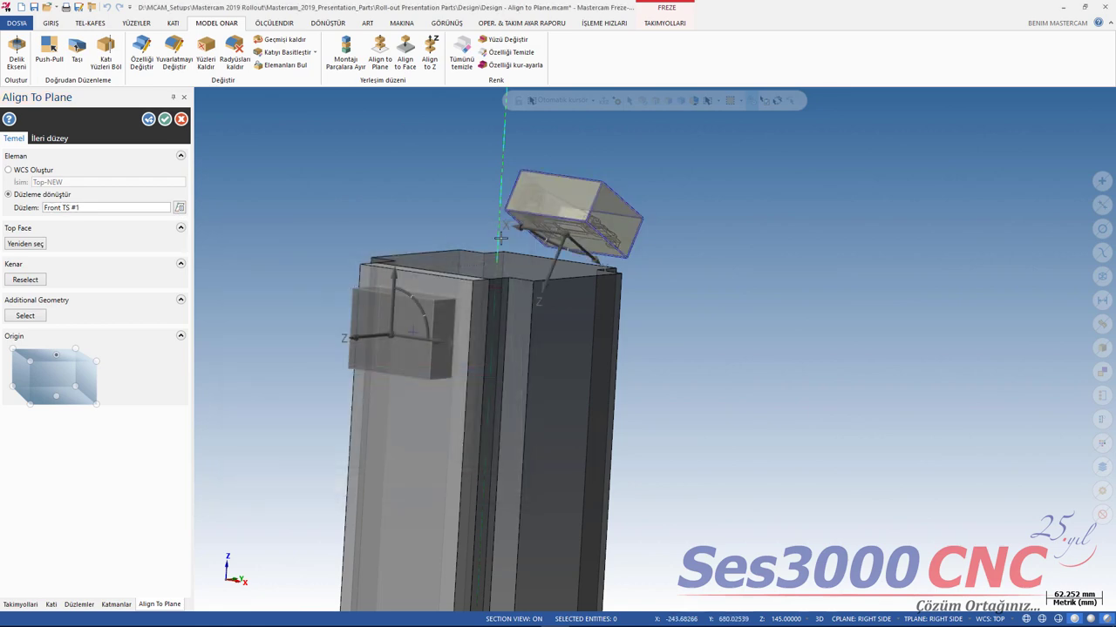
Step: Include the stock box as additional geometry and apply the alignment onto the tombstone face
mouse_move(680, 278)
middle_mouse_down()
mouse_move(665, 299)
mouse_move(672, 259)
mouse_move(685, 269)
middle_mouse_up()
left_click(42, 316)
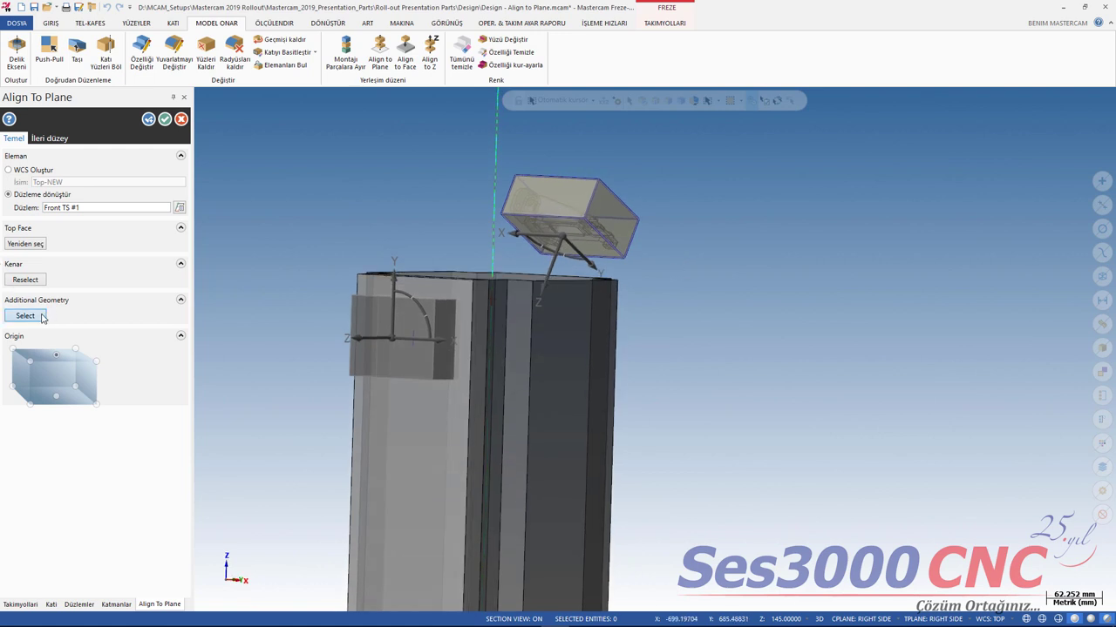
left_click_drag(469, 158, 664, 270)
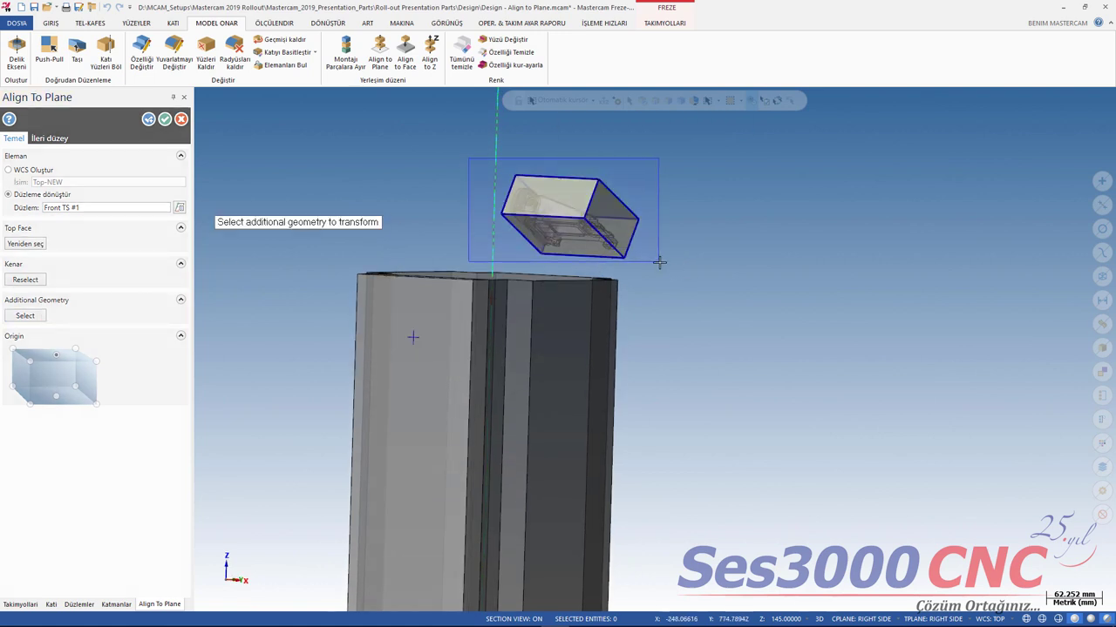
left_click(587, 128)
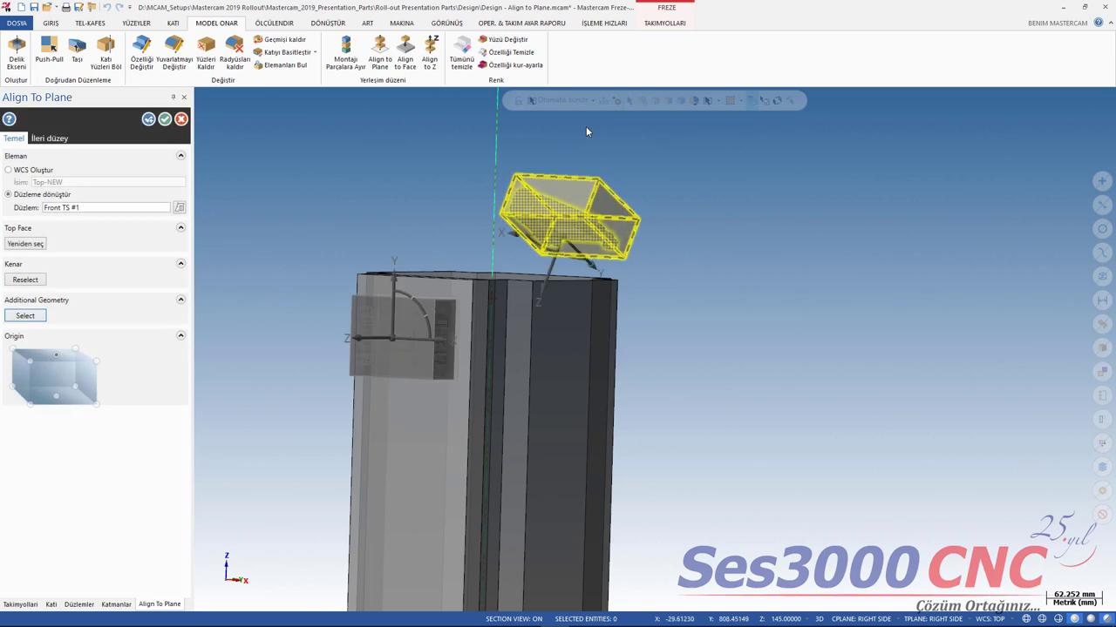
mouse_move(710, 261)
middle_mouse_down()
mouse_move(672, 301)
mouse_move(699, 304)
mouse_move(690, 289)
mouse_move(709, 254)
mouse_move(727, 259)
mouse_move(723, 270)
middle_mouse_up()
scroll(441, 347, "up", 2)
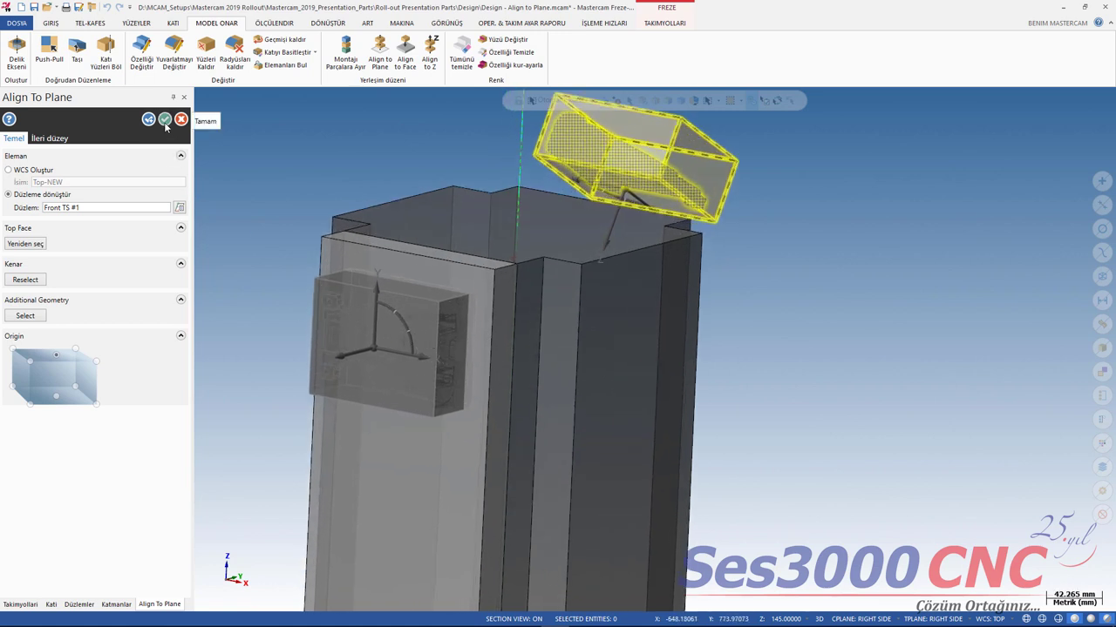
left_click(165, 120)
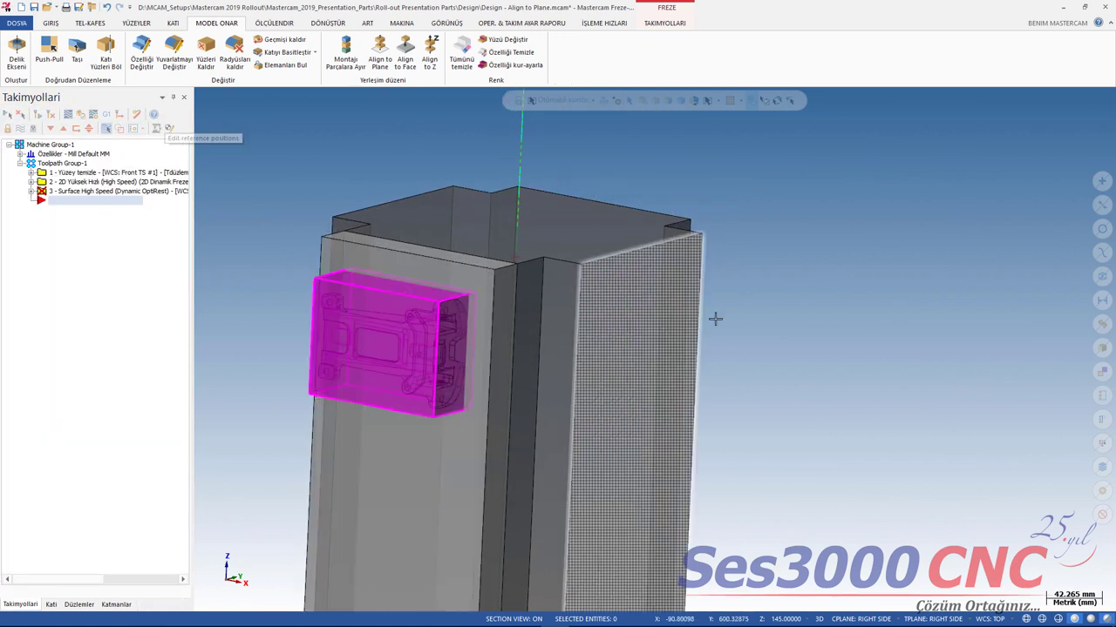
Step: Switch to the Isometric (WCS) view and zoom to review the part on the tombstone
left_click(50, 24)
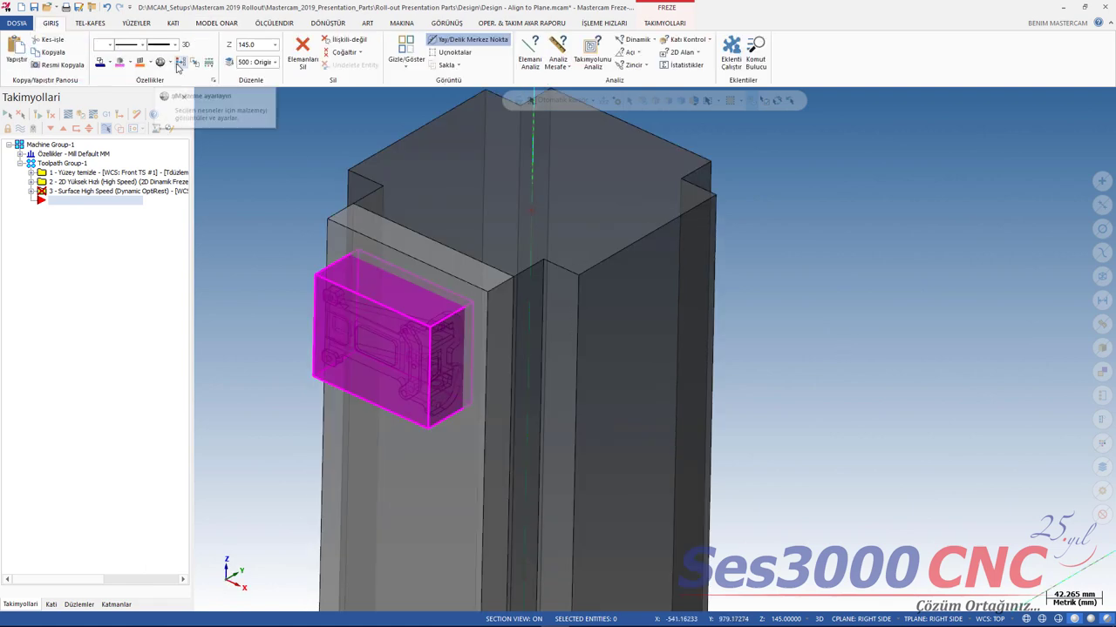
middle_click_drag(281, 248, 264, 215)
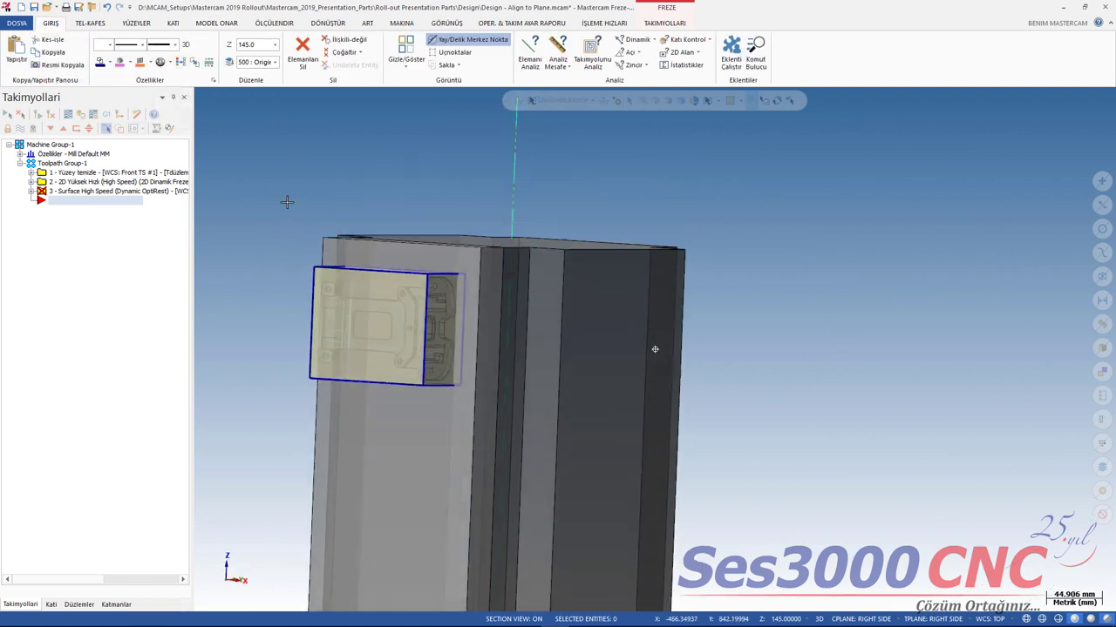
right_click(748, 203)
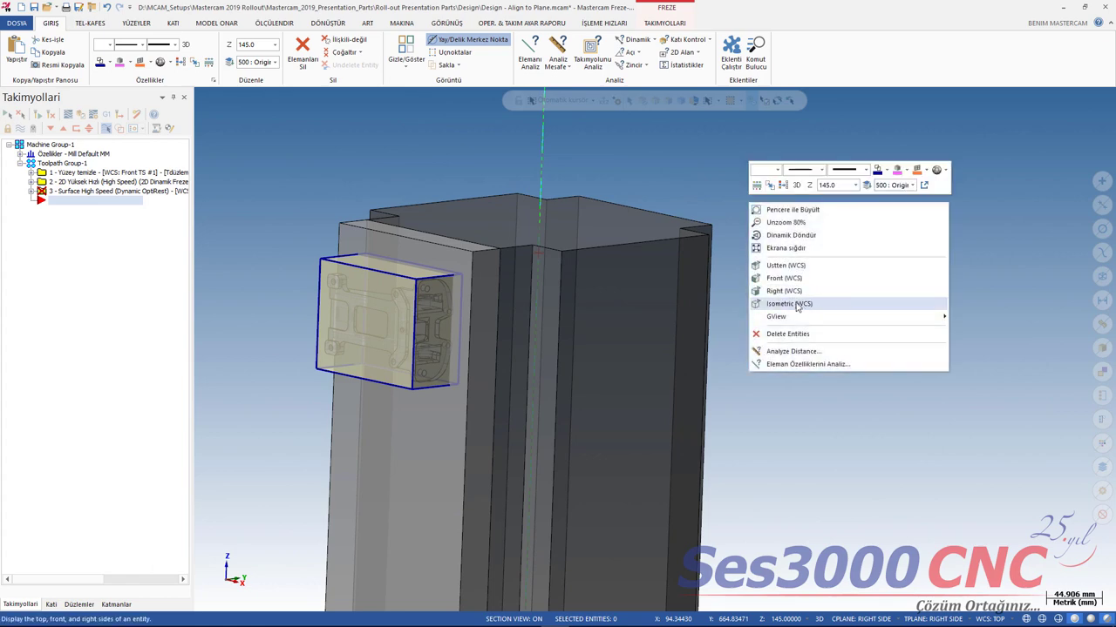
left_click(767, 302)
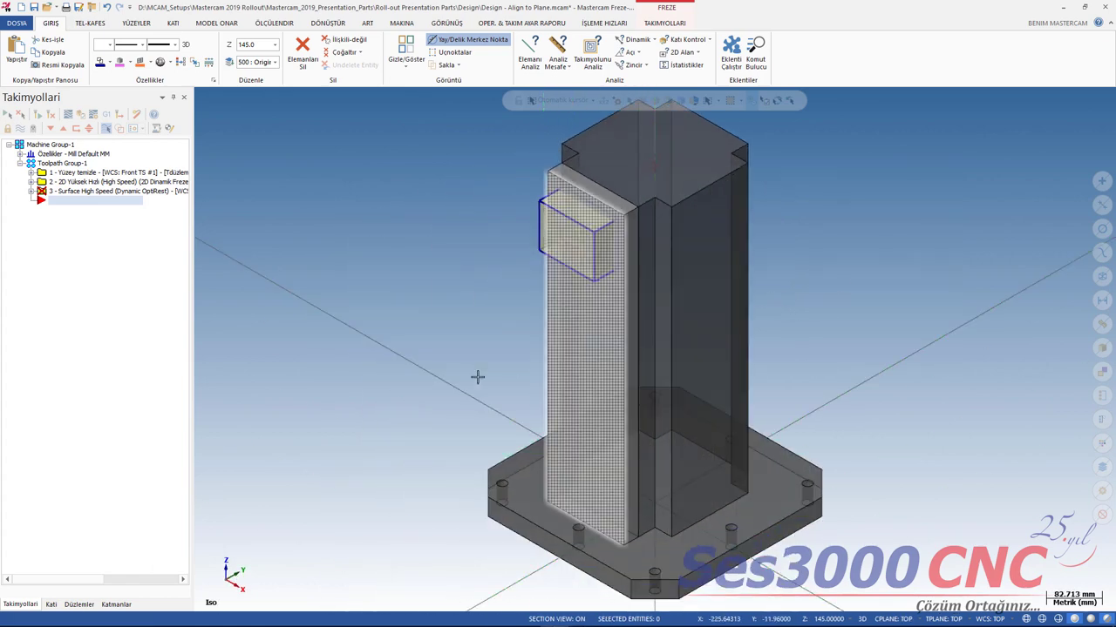
key("alt+7")
scroll(771, 227, "up", 1)
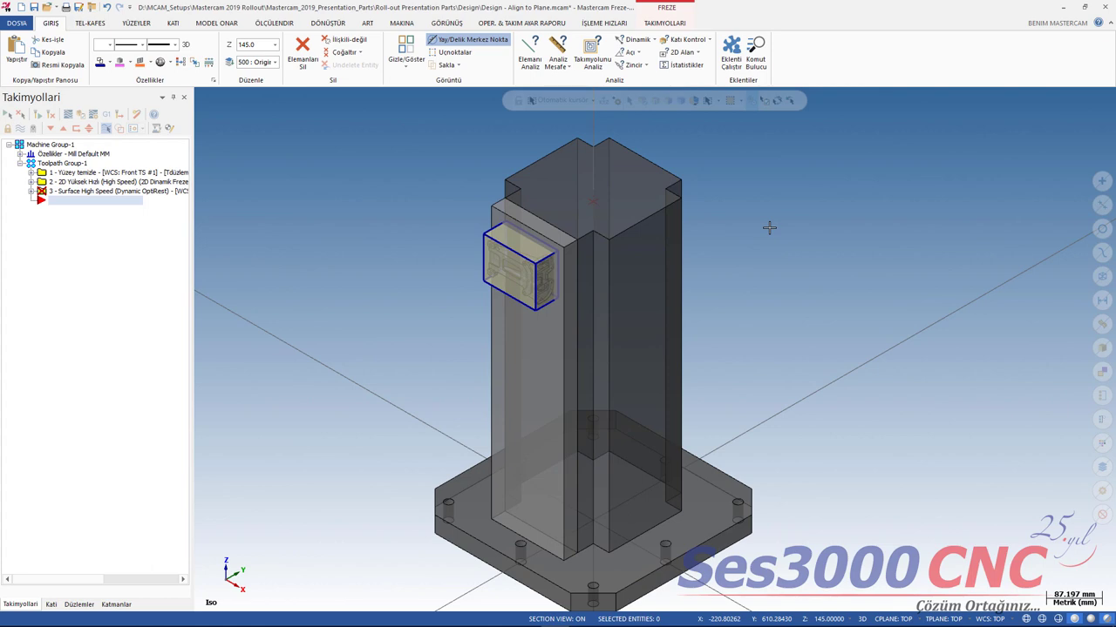
scroll(744, 231, "down", 1)
Step: Start a new file without saving, confirm the units change, and view the vise design
left_click(17, 23)
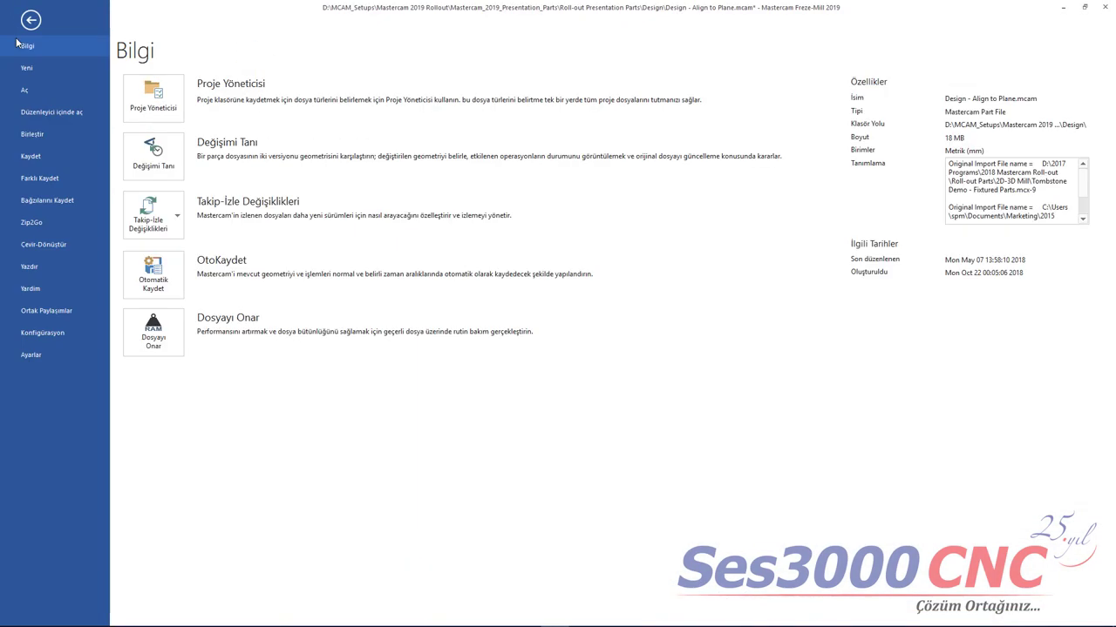
left_click(35, 109)
left_click(607, 341)
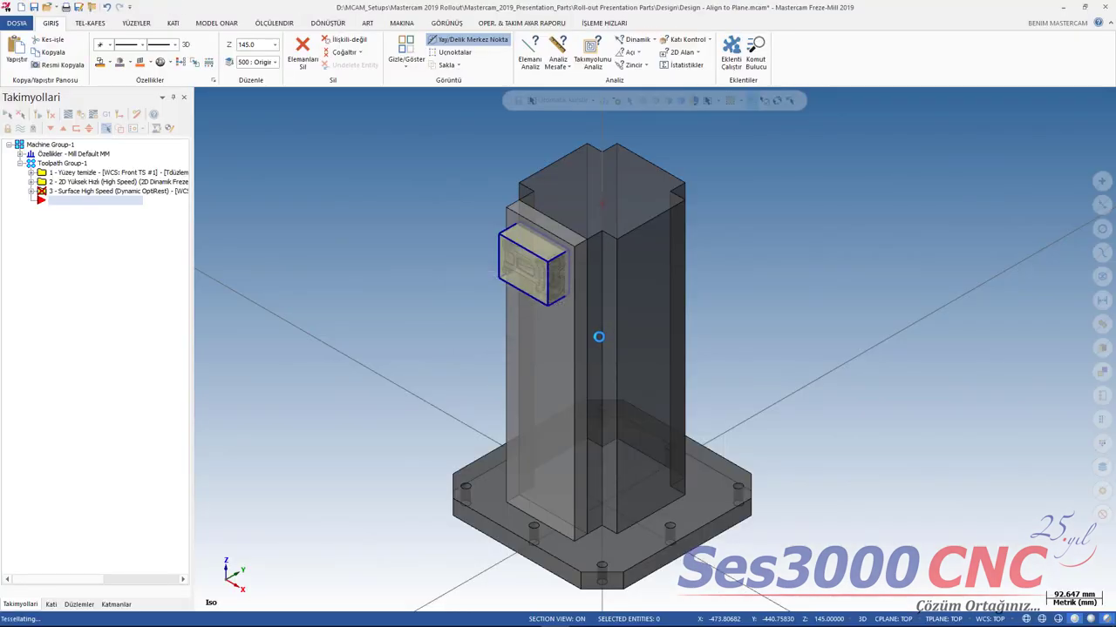
left_click(122, 225)
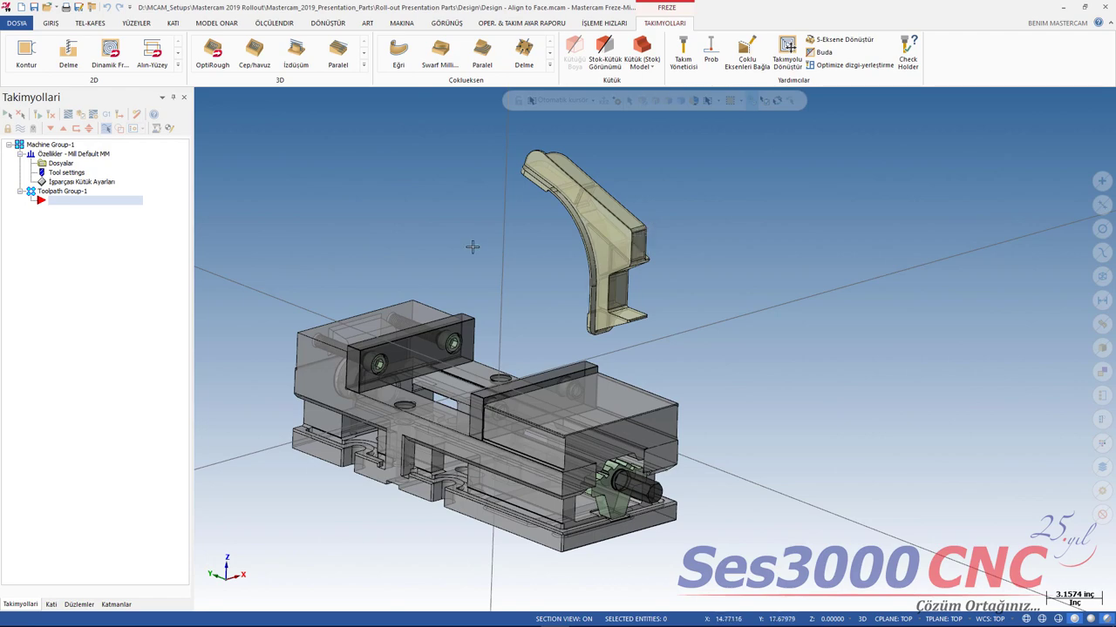
mouse_move(475, 177)
middle_mouse_down()
mouse_move(502, 213)
mouse_move(473, 275)
mouse_move(548, 278)
mouse_move(530, 284)
middle_mouse_up()
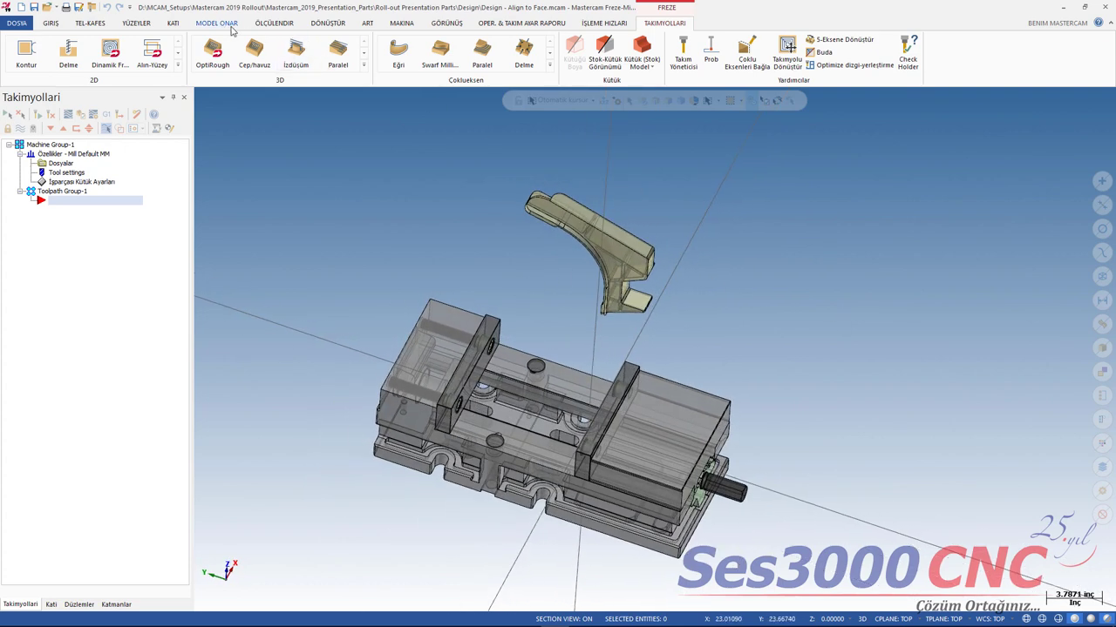
Step: Start Align to Face with the chair as the solid and the Moveable Jaw face as destination
left_click(215, 24)
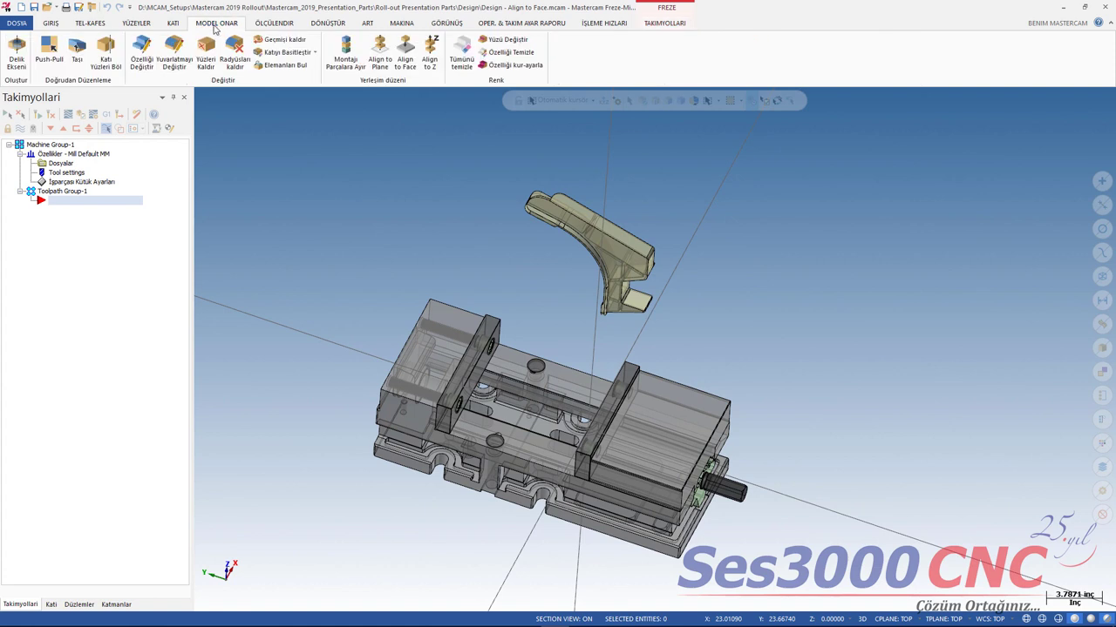
left_click(405, 56)
left_click(596, 260)
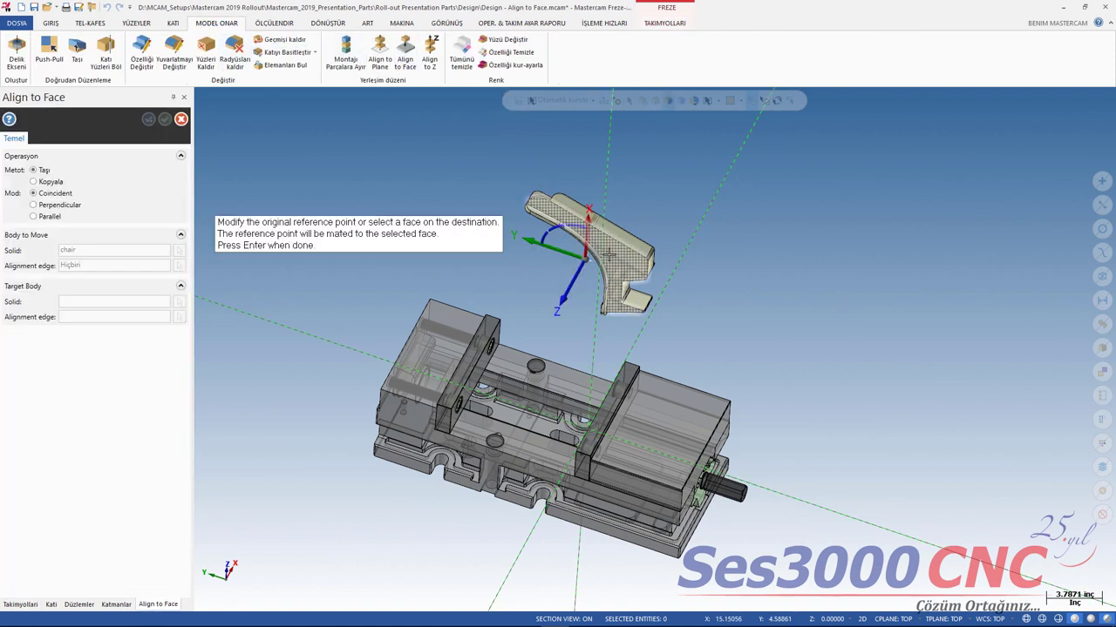
key("Return")
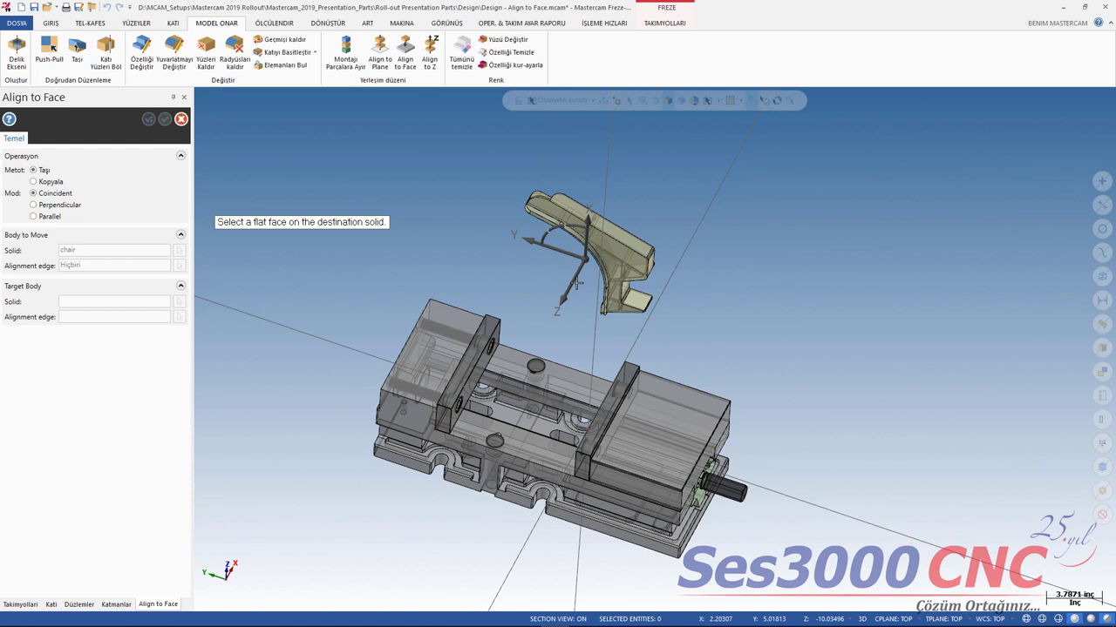
left_click(608, 410)
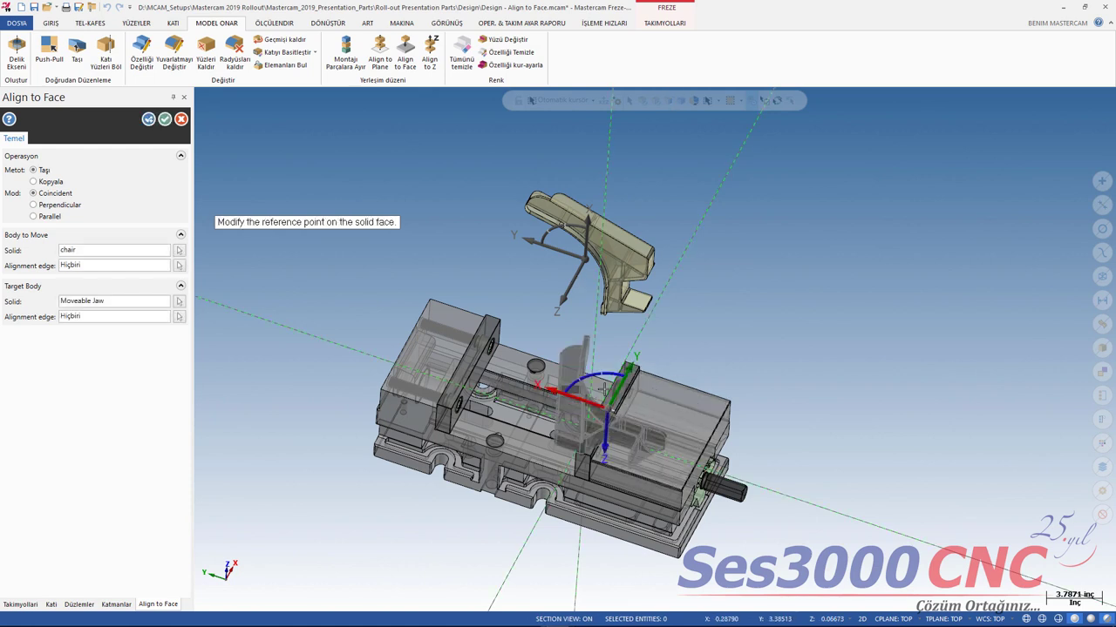
Step: Rotate the chair -90° on the jaw face and offset it 5, then refine the offset
left_click_drag(596, 375, 555, 418)
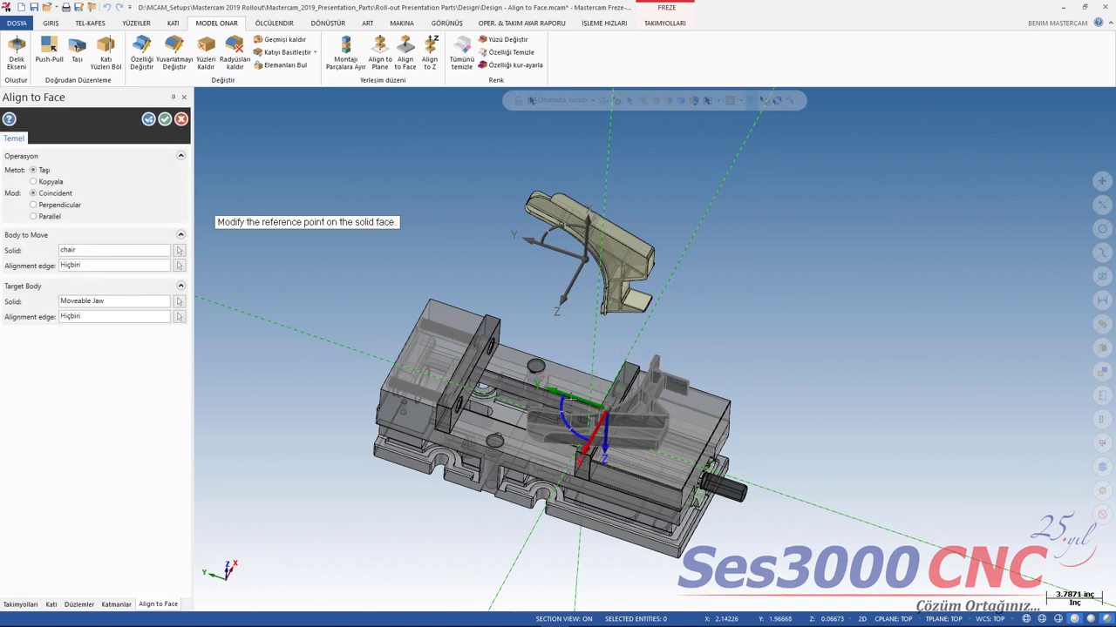
left_click_drag(604, 408, 567, 399)
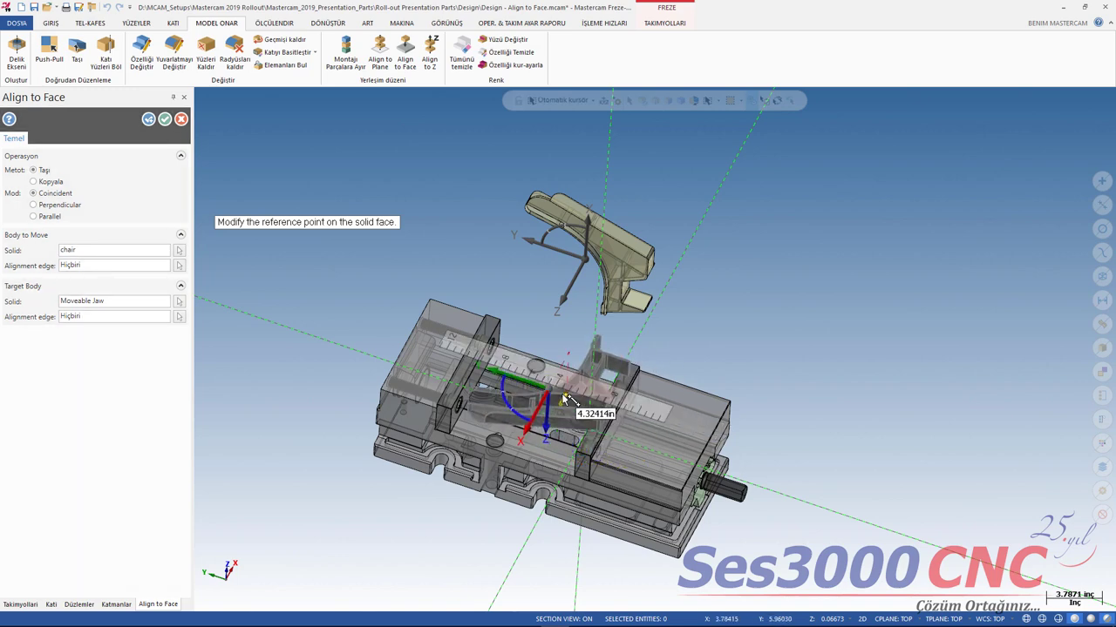
type("5")
key("Return")
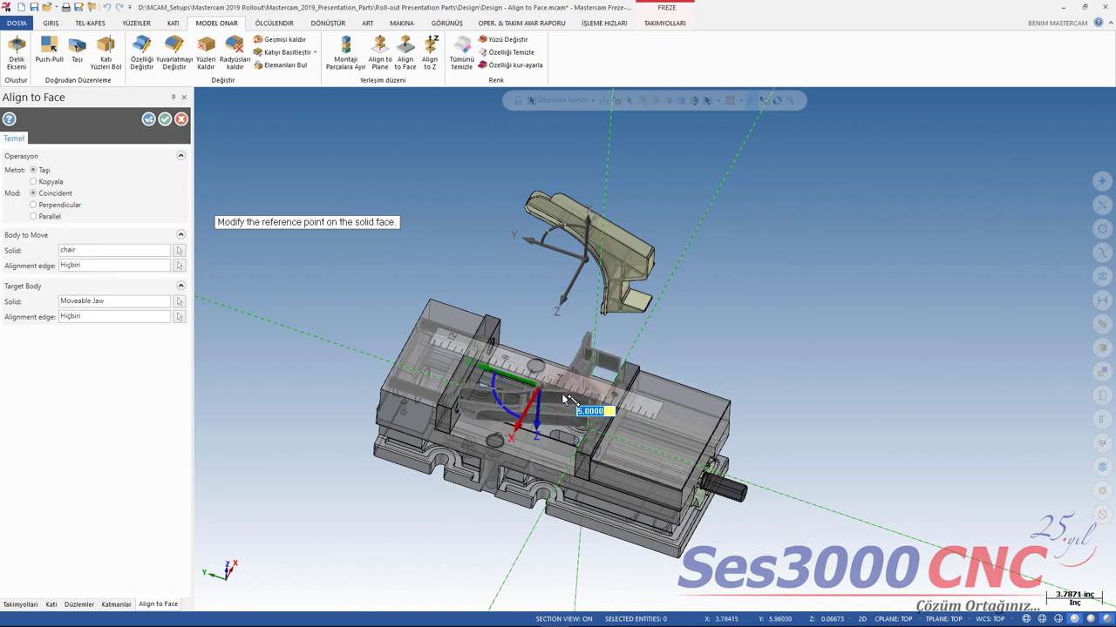
left_click(564, 399)
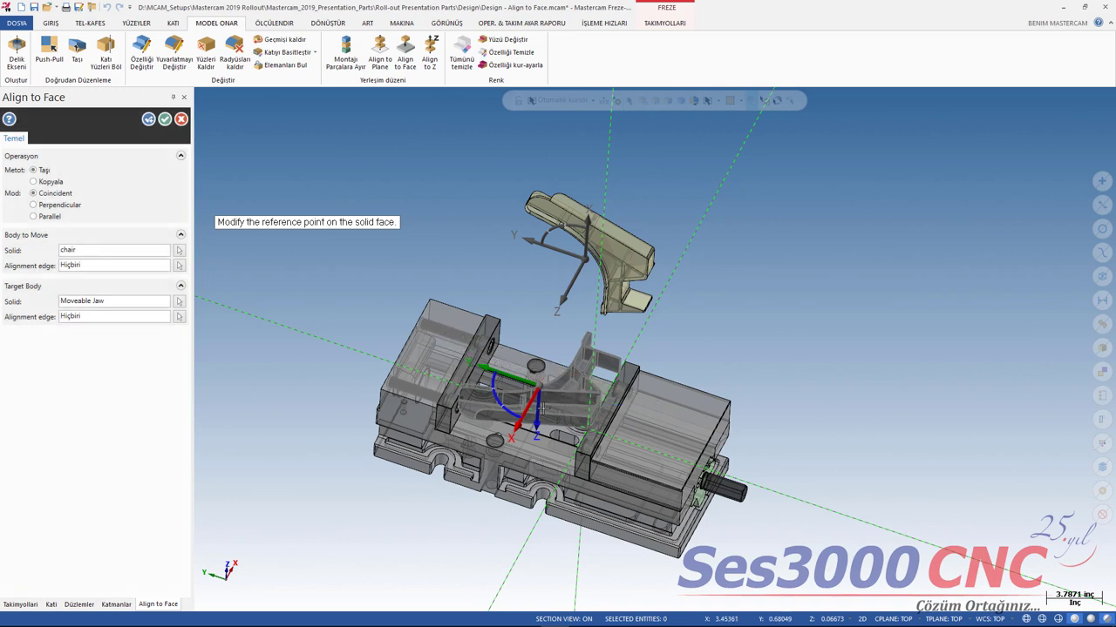
left_click_drag(542, 408, 544, 389)
type("0.5")
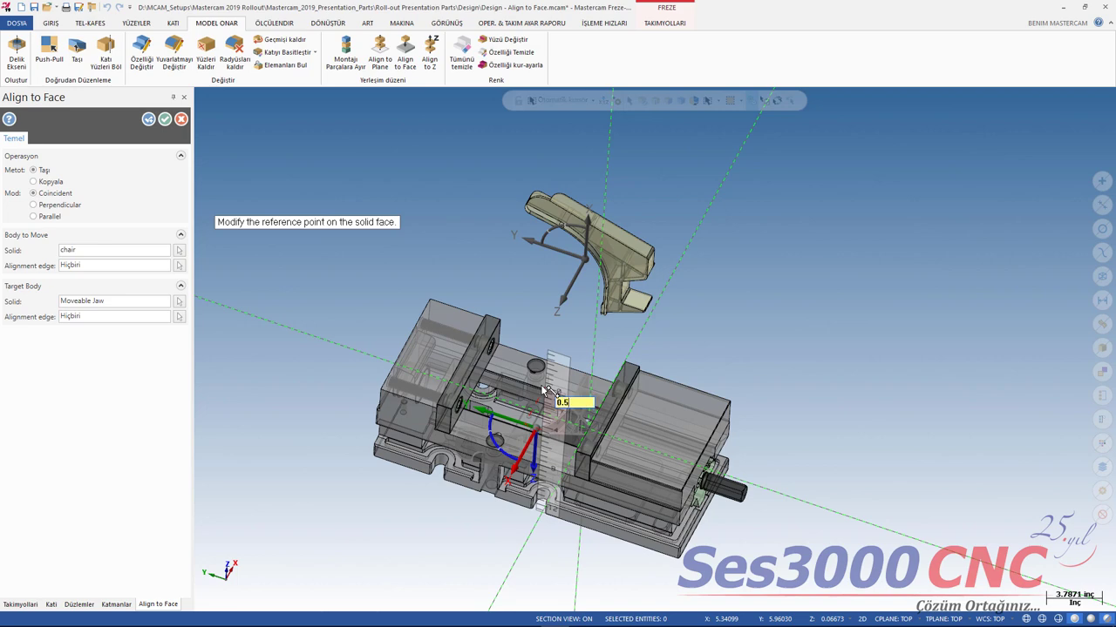
key("Return")
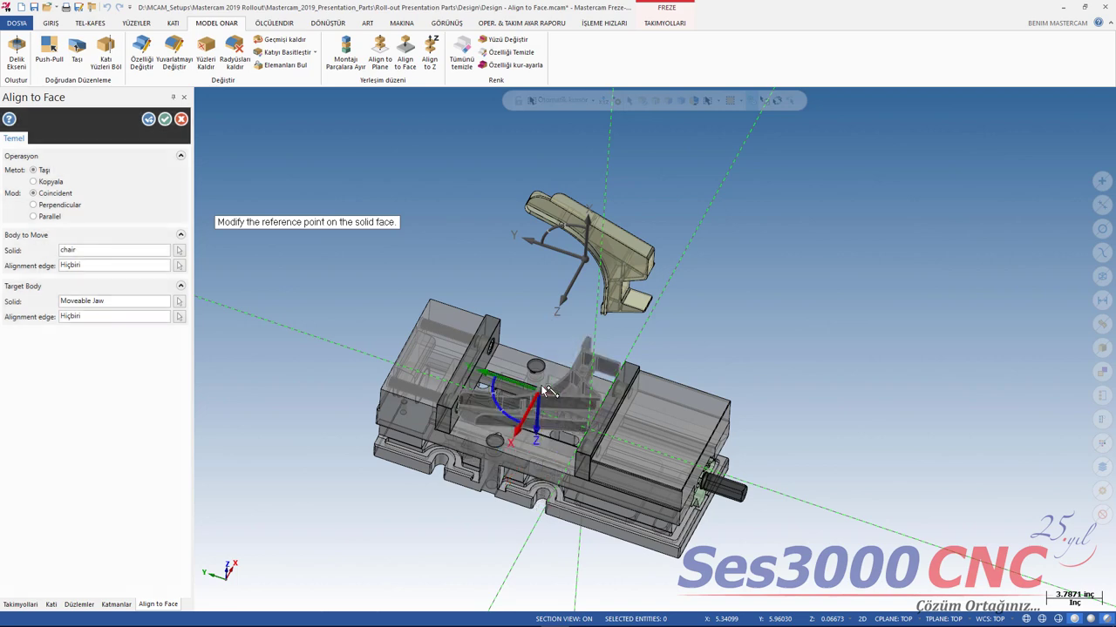
Step: Confirm Align to Face and inspect the chair clamped between the vise jaws
left_click(165, 119)
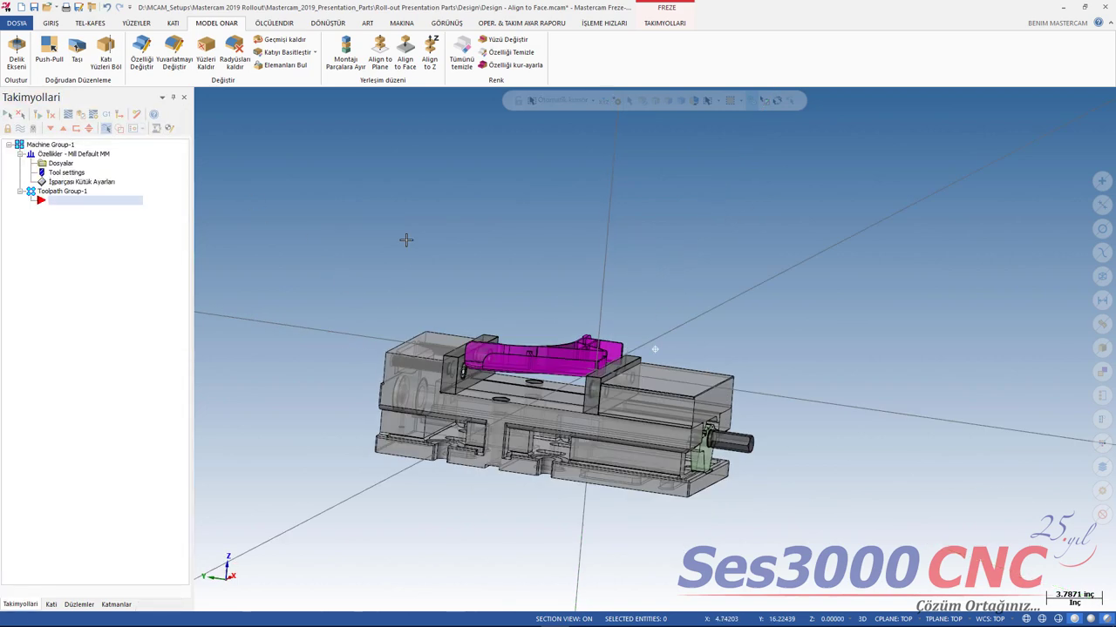
mouse_move(406, 241)
middle_mouse_down()
mouse_move(450, 206)
mouse_move(317, 269)
mouse_move(366, 286)
mouse_move(371, 357)
mouse_move(345, 276)
mouse_move(375, 453)
middle_mouse_up()
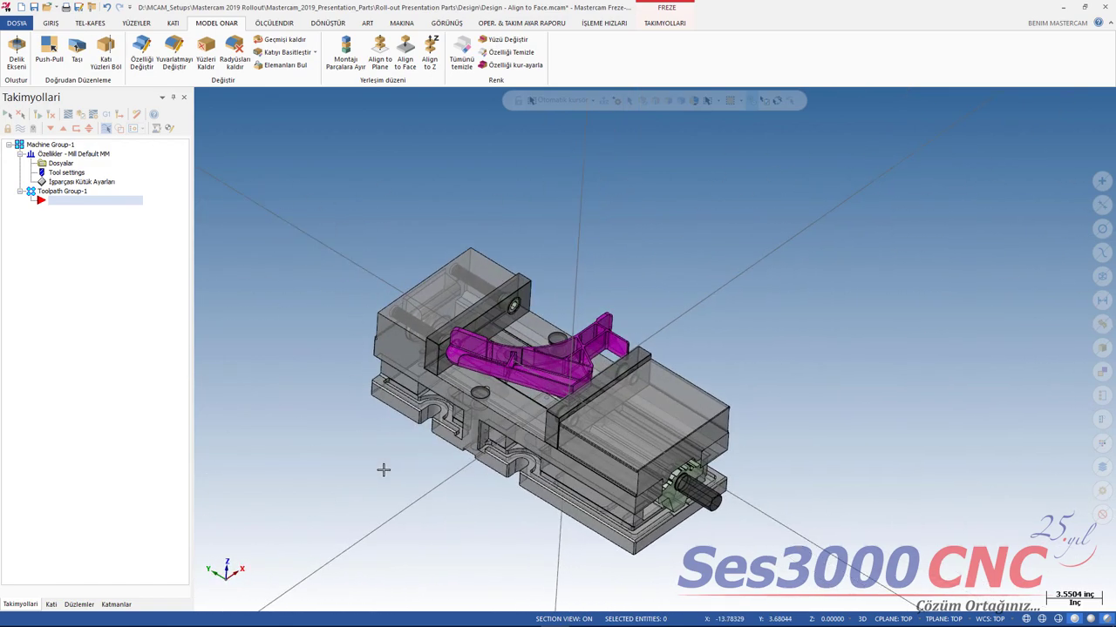
scroll(384, 466, "up", 2)
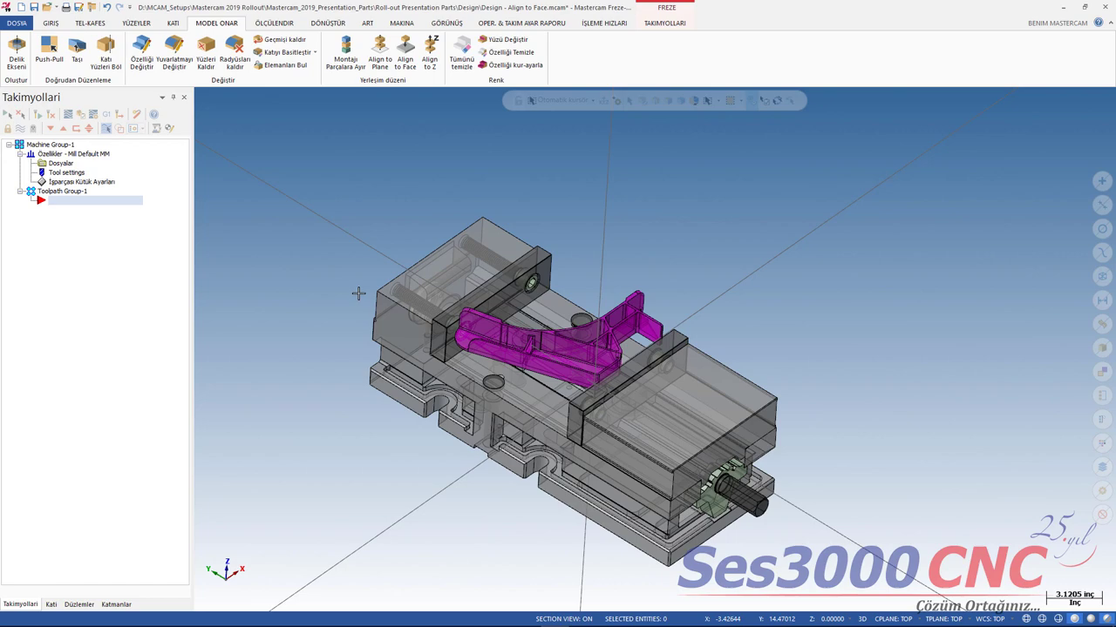
mouse_move(325, 284)
middle_mouse_down()
mouse_move(373, 241)
mouse_move(341, 313)
mouse_move(311, 263)
mouse_move(305, 200)
mouse_move(316, 259)
mouse_move(351, 219)
mouse_move(348, 295)
mouse_move(369, 267)
mouse_move(297, 270)
mouse_move(316, 226)
mouse_move(360, 227)
mouse_move(375, 281)
mouse_move(336, 286)
mouse_move(322, 262)
mouse_move(378, 288)
middle_mouse_up()
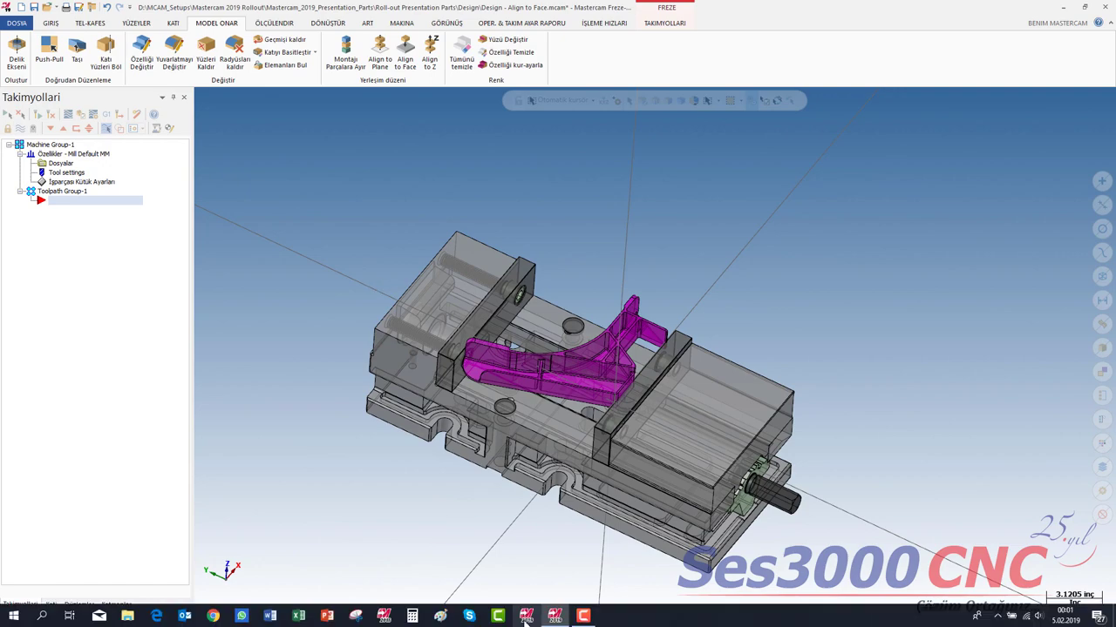